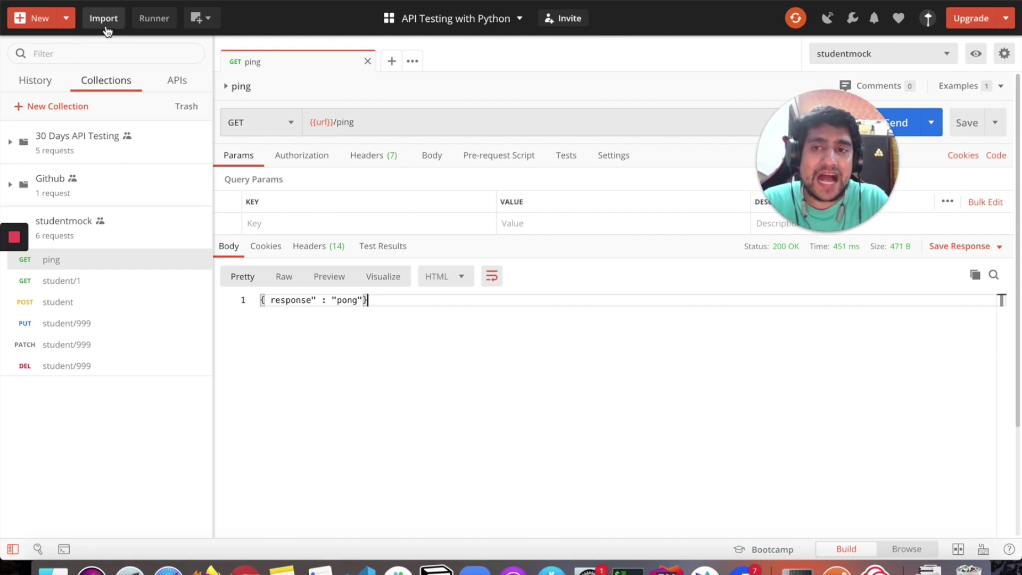
{"action": "left_click", "coordinate": [66, 18]}
{"action": "left_click", "coordinate": [59, 169]}
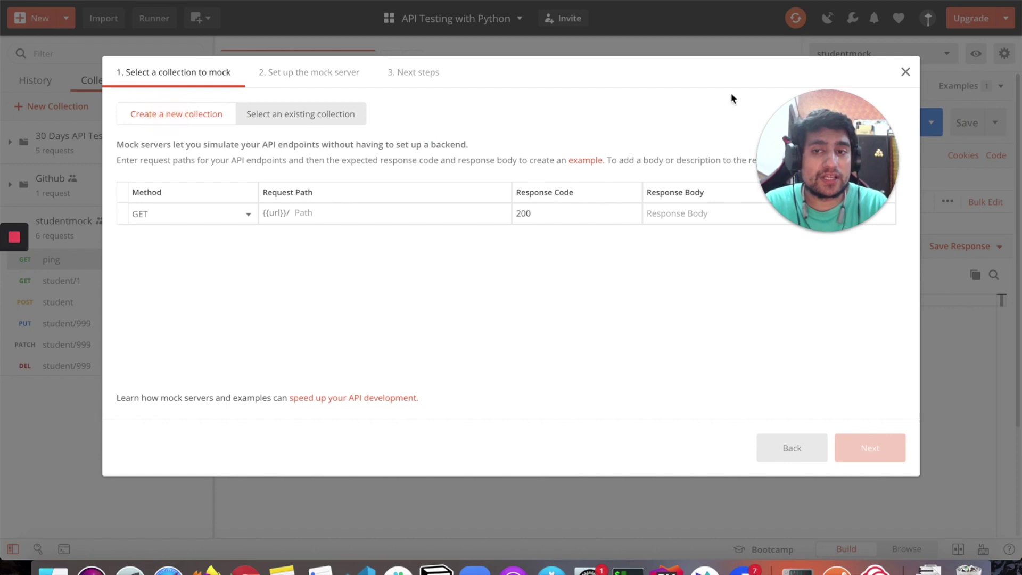
{"action": "mouse_move", "coordinate": [827, 101]}
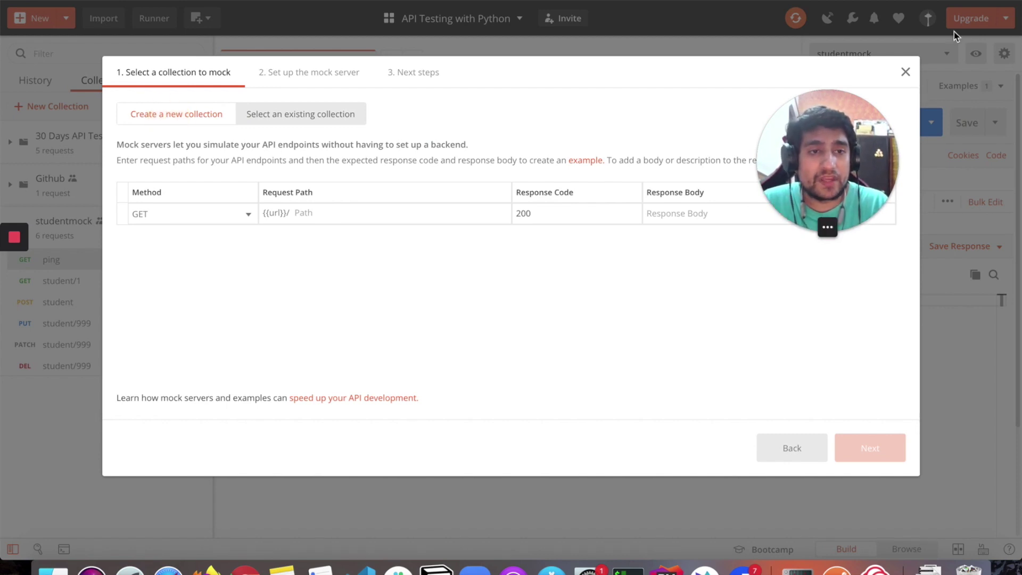
{"action": "left_click", "coordinate": [905, 72]}
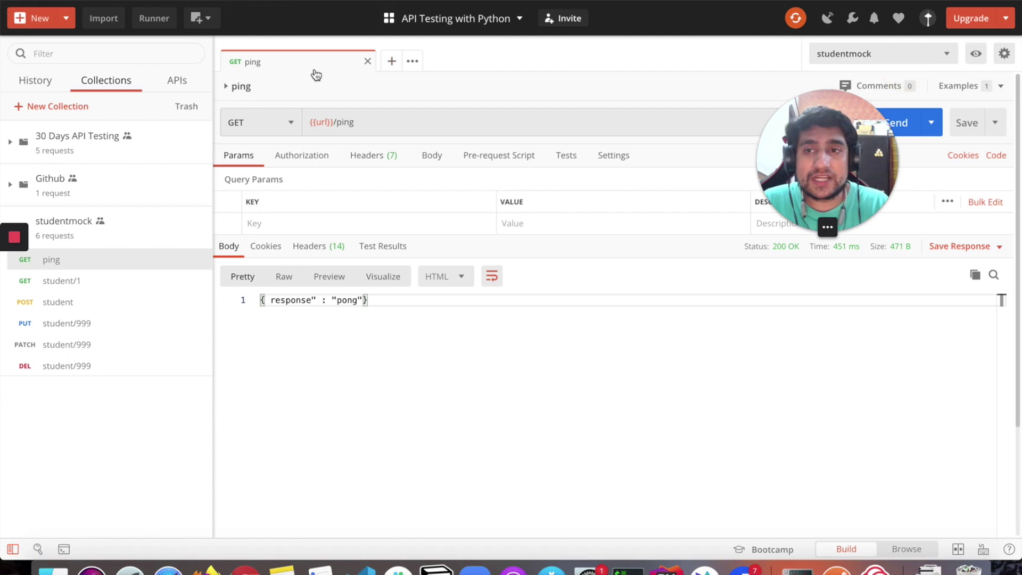
Step: Begin a new mock server with a GET request for the path ping and {} as its response body
{"action": "left_click", "coordinate": [66, 18]}
{"action": "left_click", "coordinate": [82, 171]}
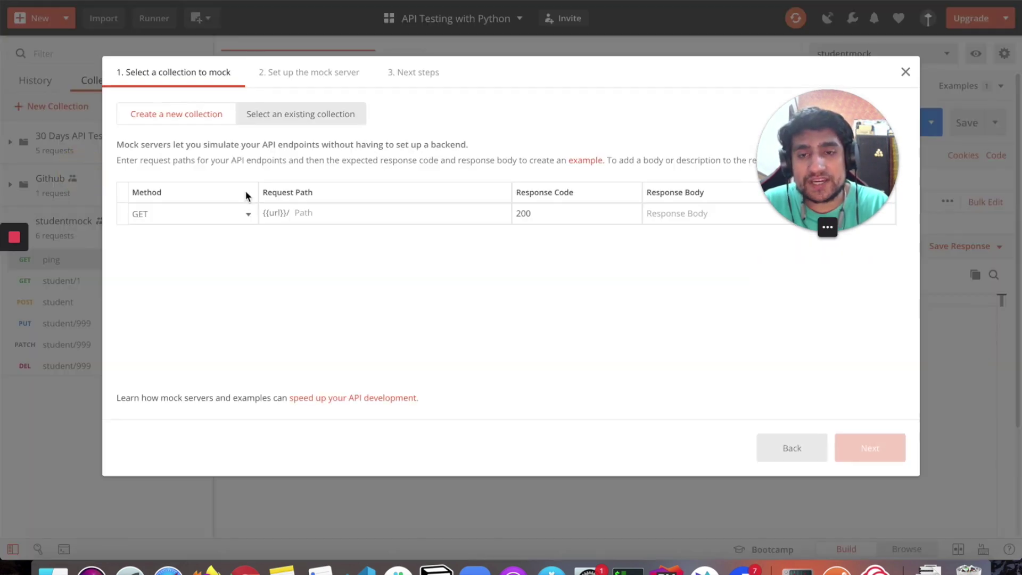
{"action": "left_click", "coordinate": [298, 214]}
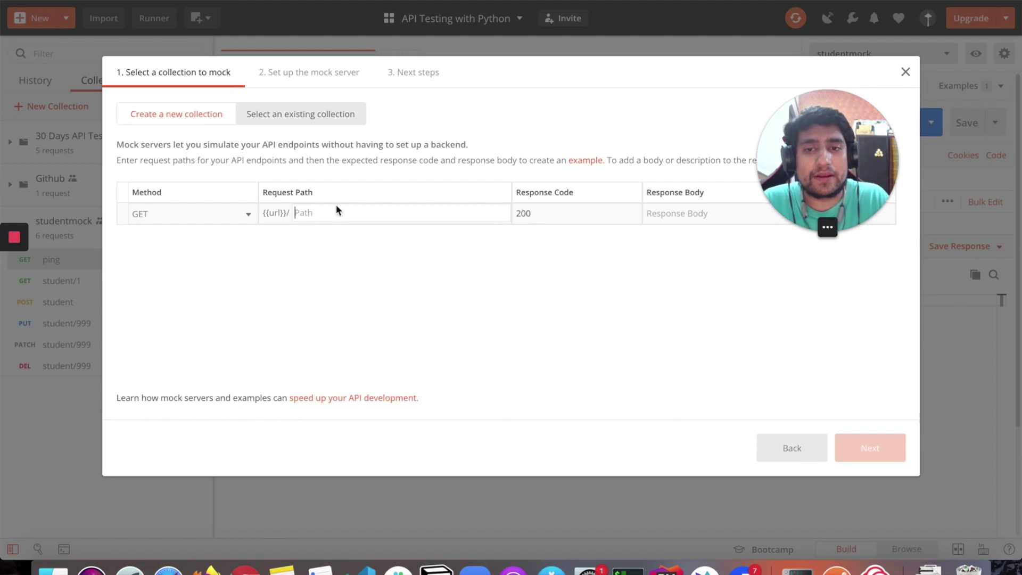
{"action": "left_click", "coordinate": [321, 214]}
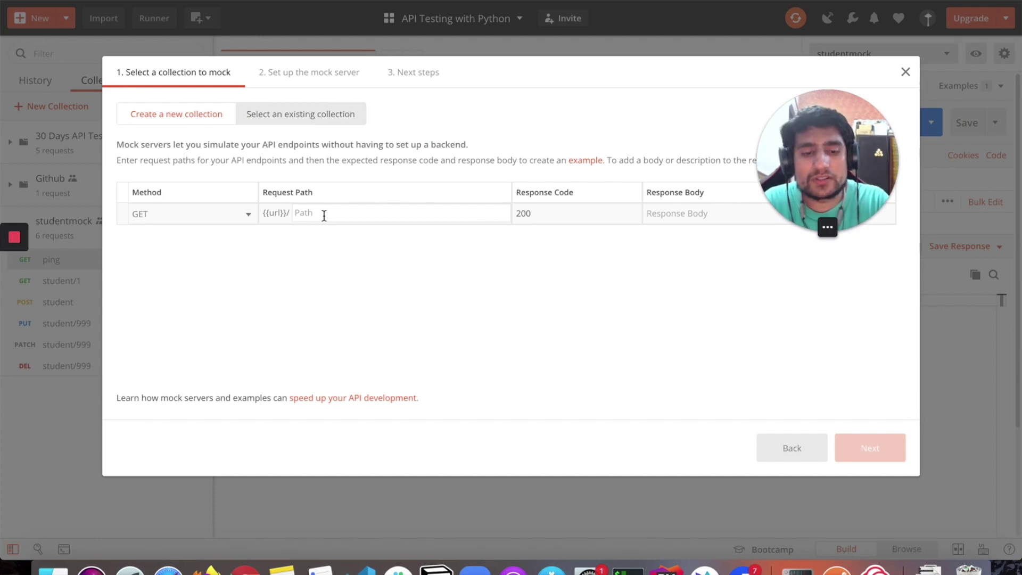
{"action": "type", "text": "ping"}
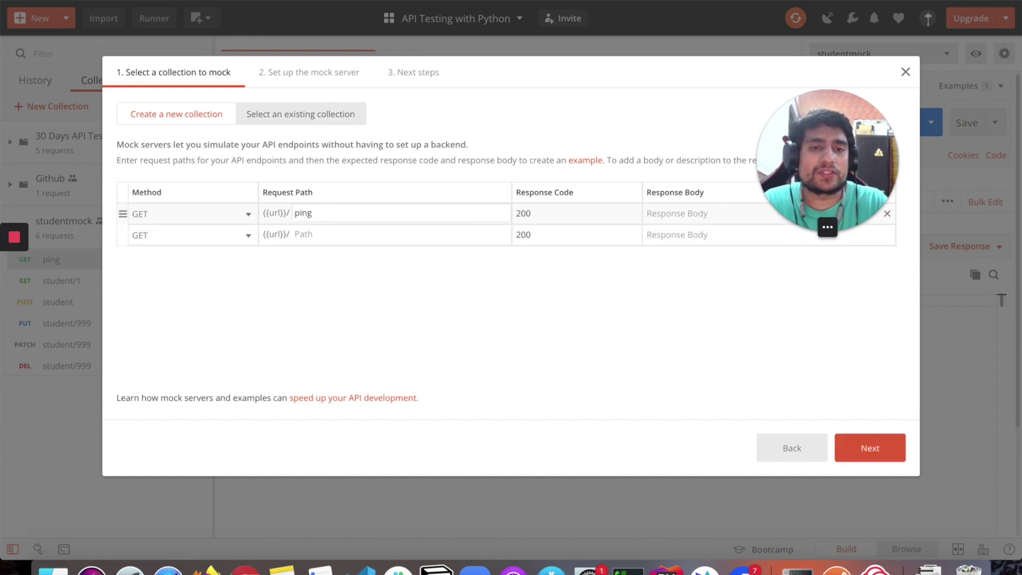
{"action": "left_click", "coordinate": [348, 297]}
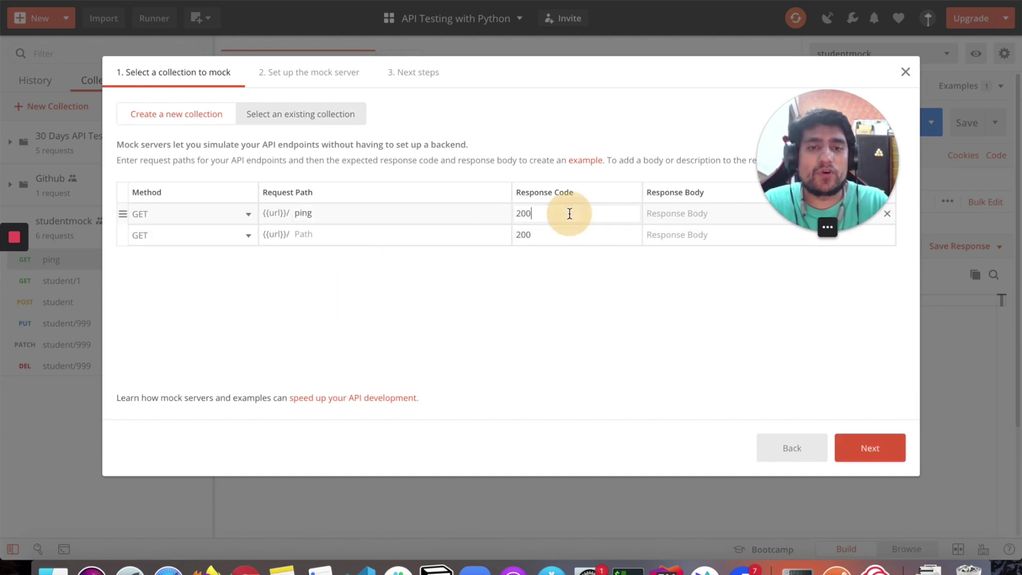
{"action": "left_click_drag", "start_coordinate": [846, 169], "coordinate": [125, 407]}
{"action": "left_click", "coordinate": [675, 218]}
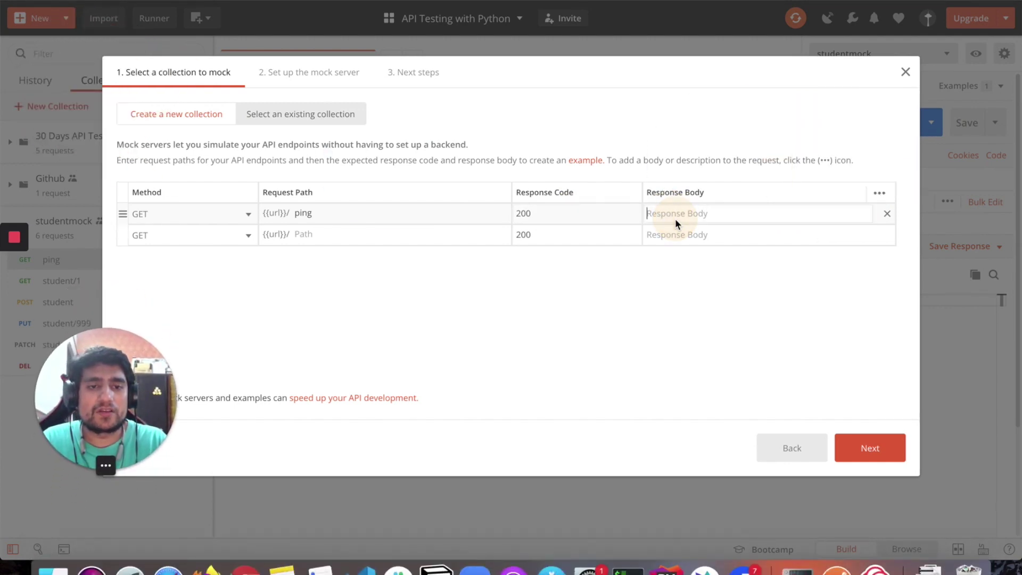
{"action": "type", "text": "{"}
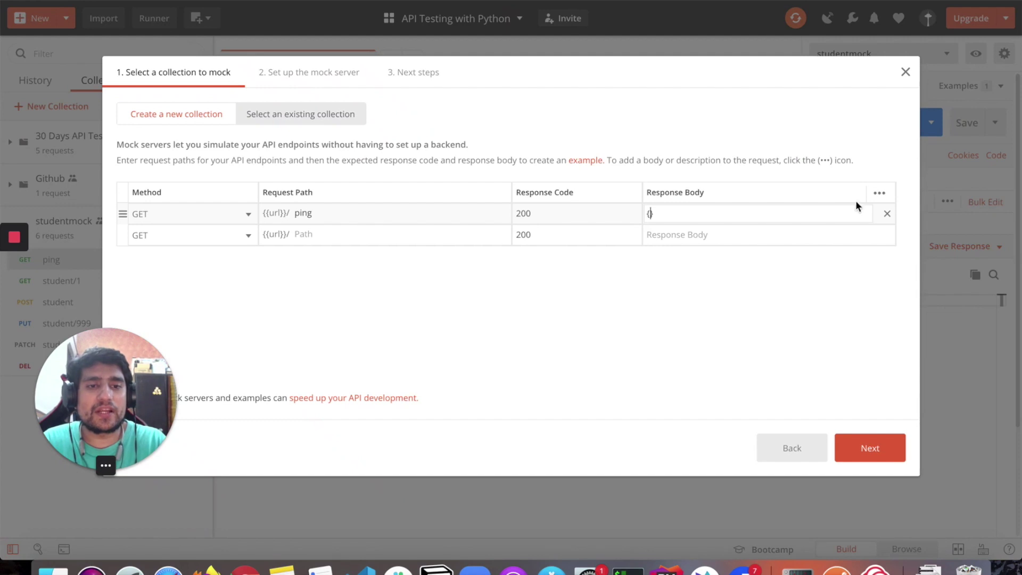
Step: Show the Description column in the mock request table and hide it again
{"action": "left_click", "coordinate": [879, 194]}
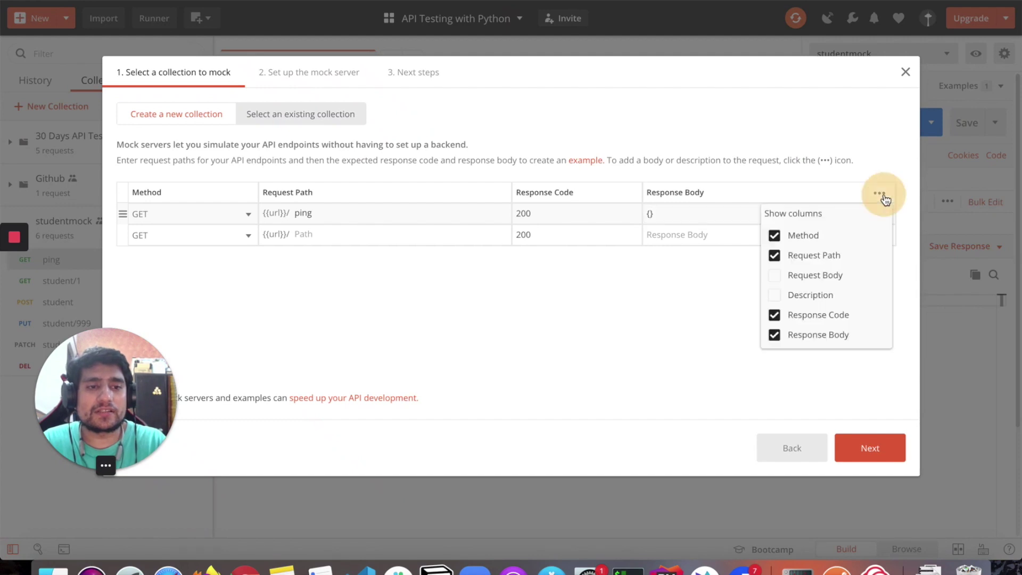
{"action": "left_click", "coordinate": [773, 296]}
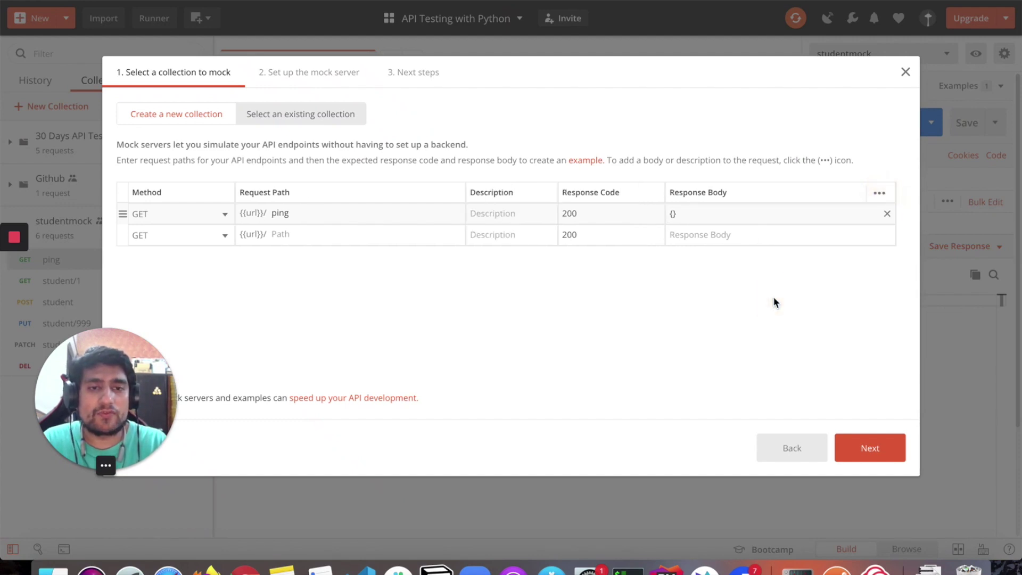
{"action": "left_click", "coordinate": [879, 193]}
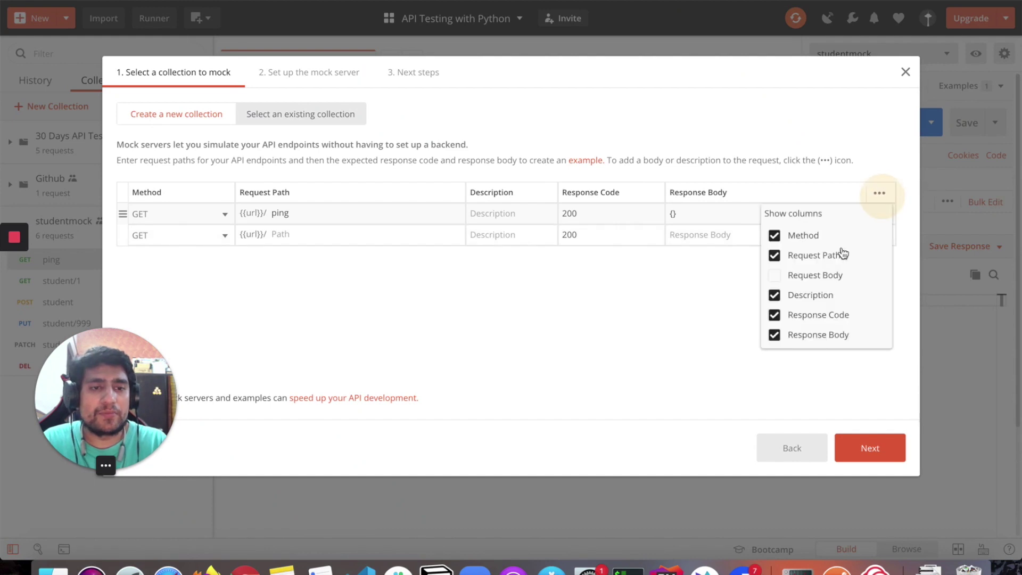
{"action": "left_click", "coordinate": [775, 295]}
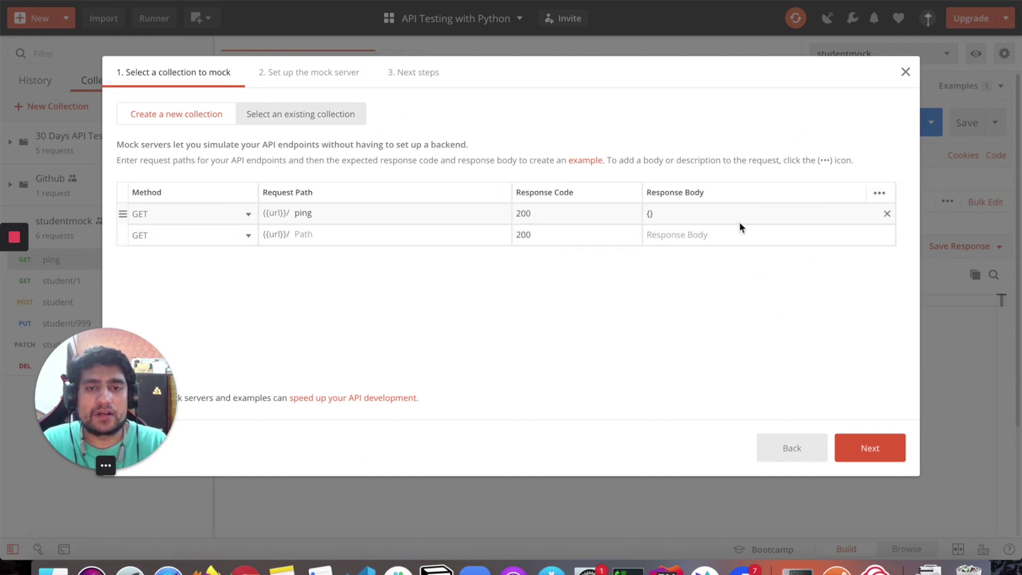
Step: Try {"status": "pong"} as the ping request's response body and discard the mock server setup
{"action": "left_click", "coordinate": [692, 211]}
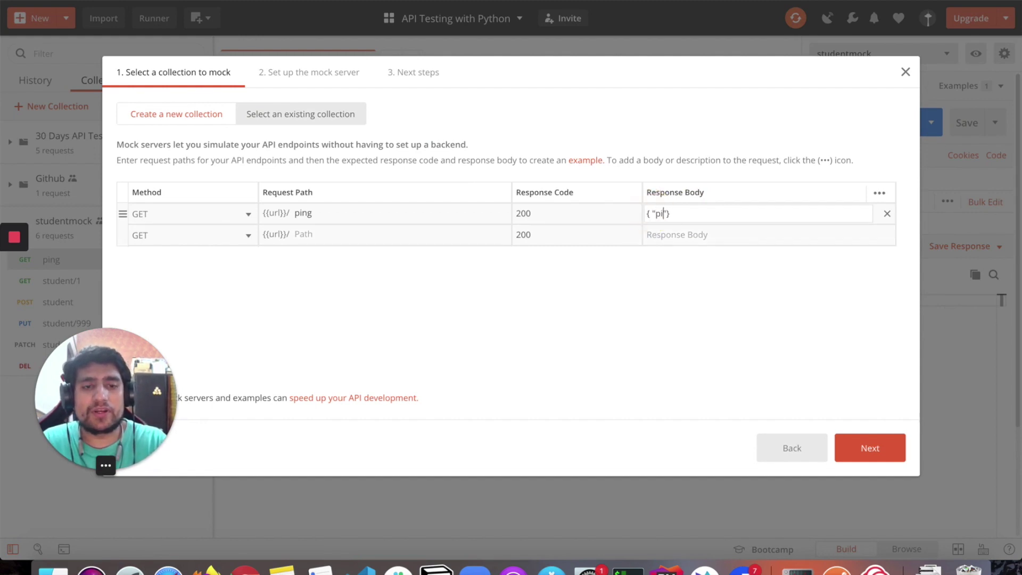
{"action": "left_click", "coordinate": [650, 213]}
{"action": "type", "text": "status"}
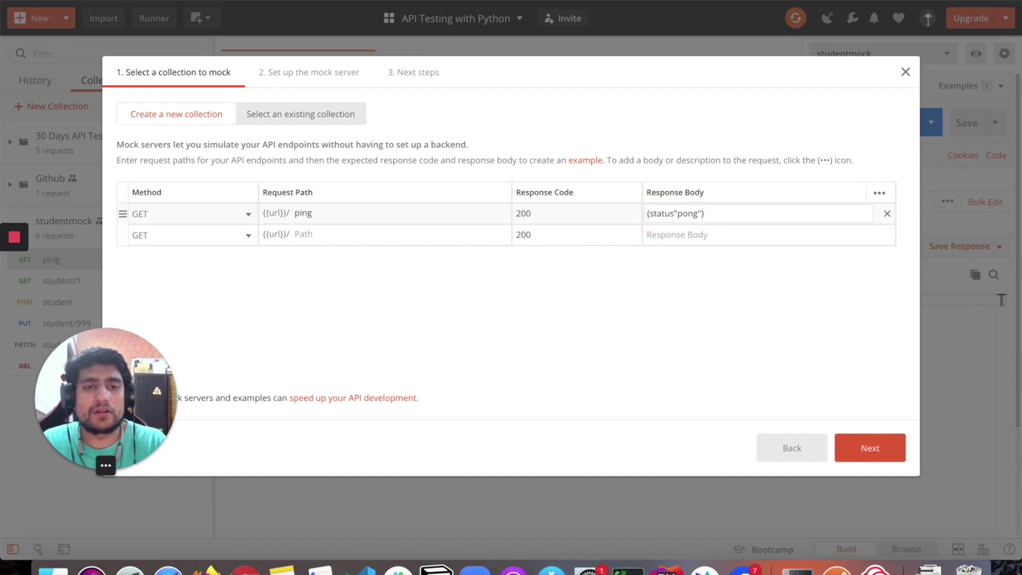
{"action": "type", "text": "\""}
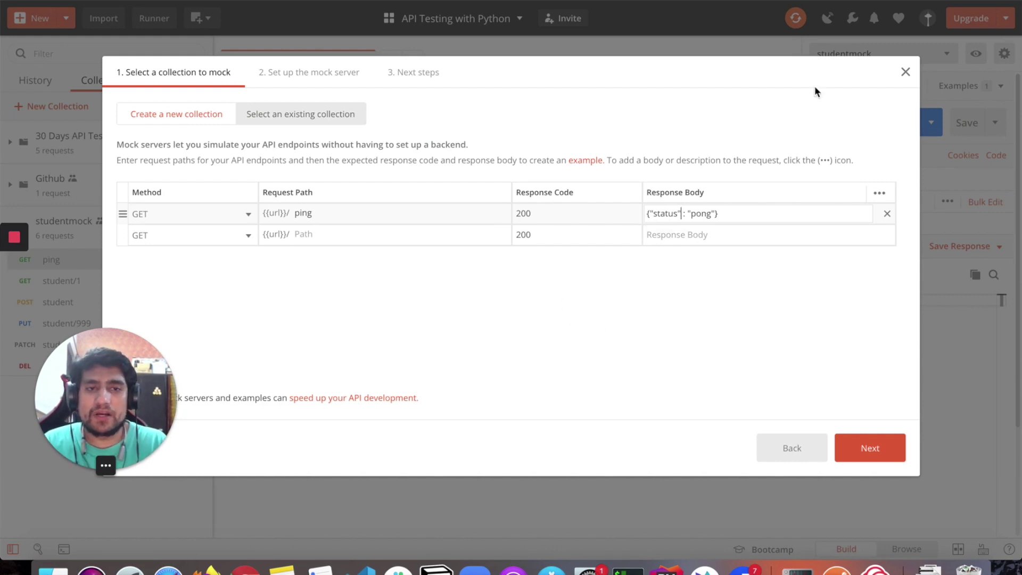
{"action": "left_click", "coordinate": [903, 73]}
{"action": "left_click", "coordinate": [582, 81]}
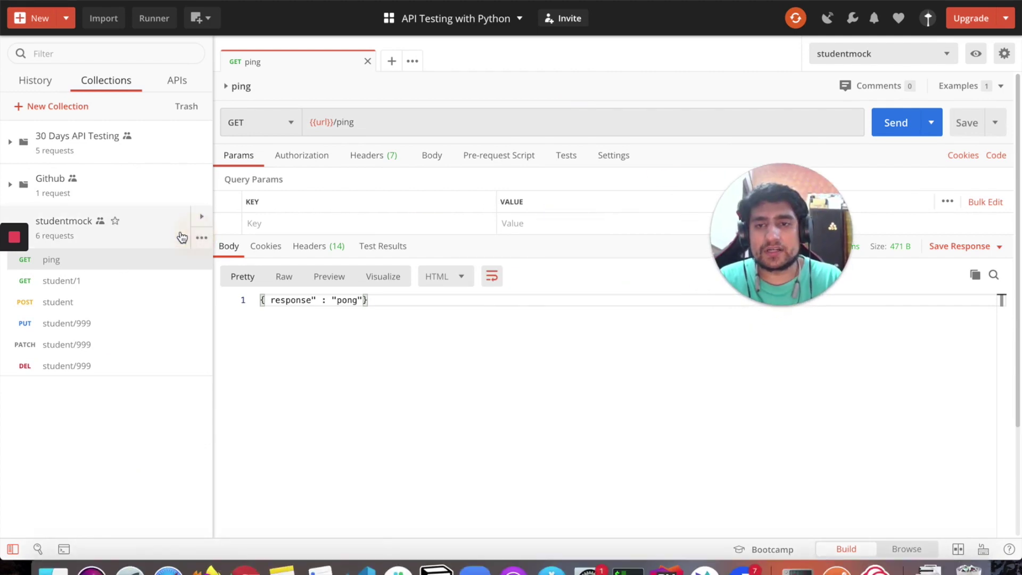
Step: Look through the studentmock collection's authorization, pre-request script and test settings without changing them
{"action": "left_click", "coordinate": [204, 238]}
{"action": "left_click", "coordinate": [135, 327]}
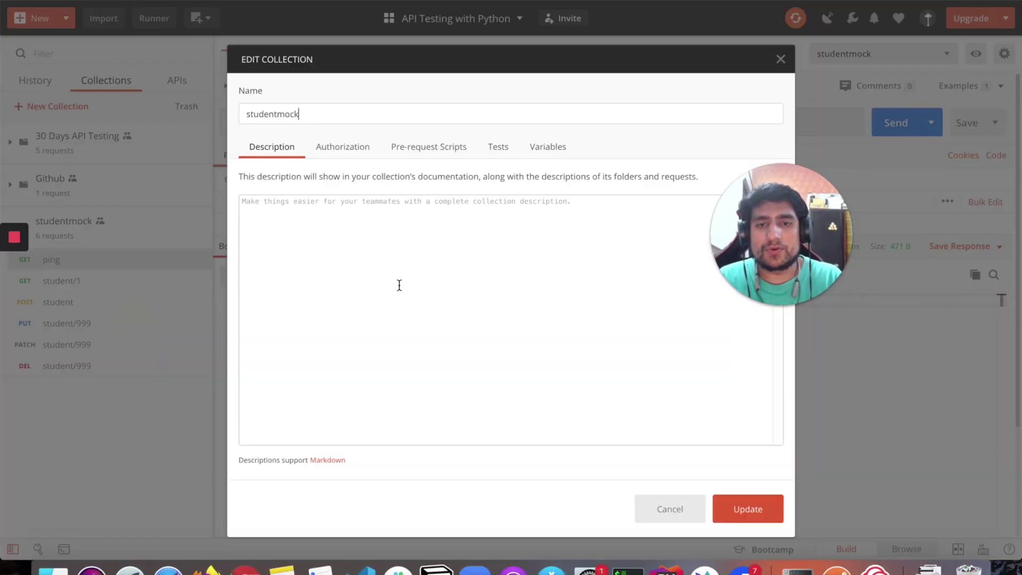
{"action": "left_click", "coordinate": [347, 152]}
{"action": "left_click", "coordinate": [404, 151]}
{"action": "left_click", "coordinate": [498, 149]}
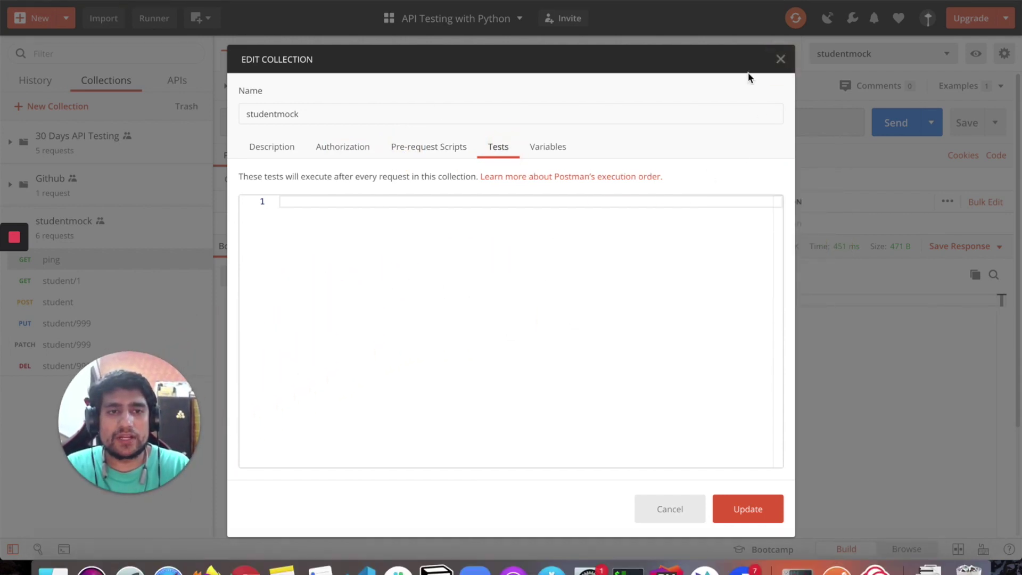
{"action": "left_click", "coordinate": [776, 60]}
Step: Begin a new mock server with a new collection containing a GET request for the path ping
{"action": "left_click", "coordinate": [66, 18]}
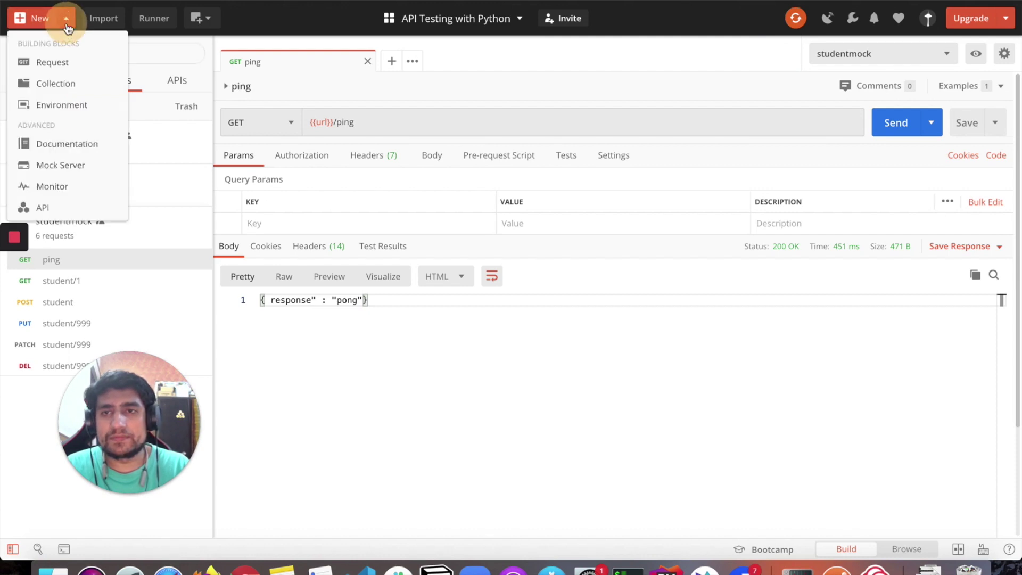
{"action": "left_click", "coordinate": [72, 168]}
{"action": "left_click", "coordinate": [319, 214]}
{"action": "type", "text": "ping"}
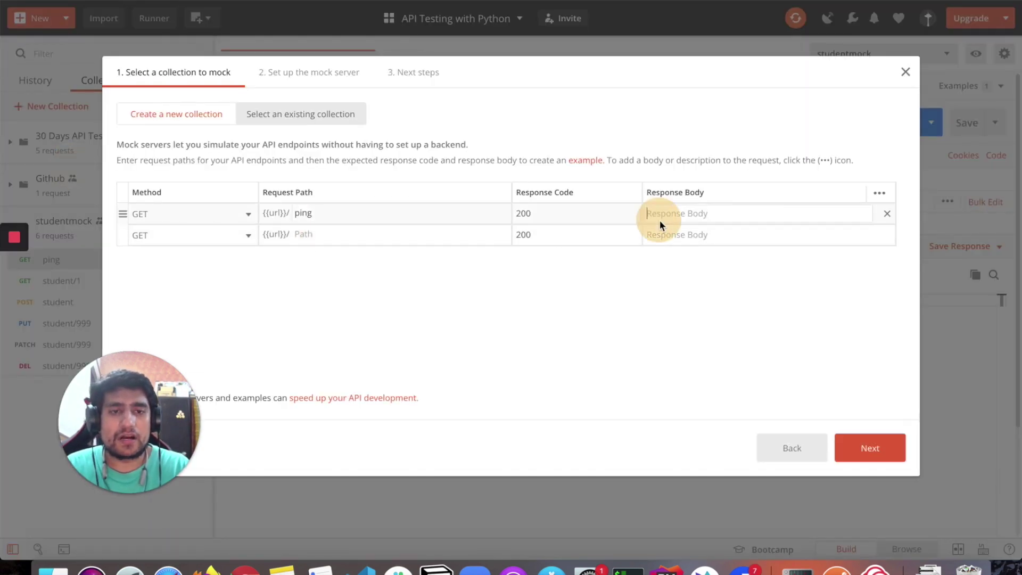
Step: Enter {"status: ""pong"} as the response body of the ping request
{"action": "type", "text": "pon"}
{"action": "key", "text": "BackSpace"}
{"action": "key", "text": "BackSpace"}
{"action": "type", "text": "{}"}
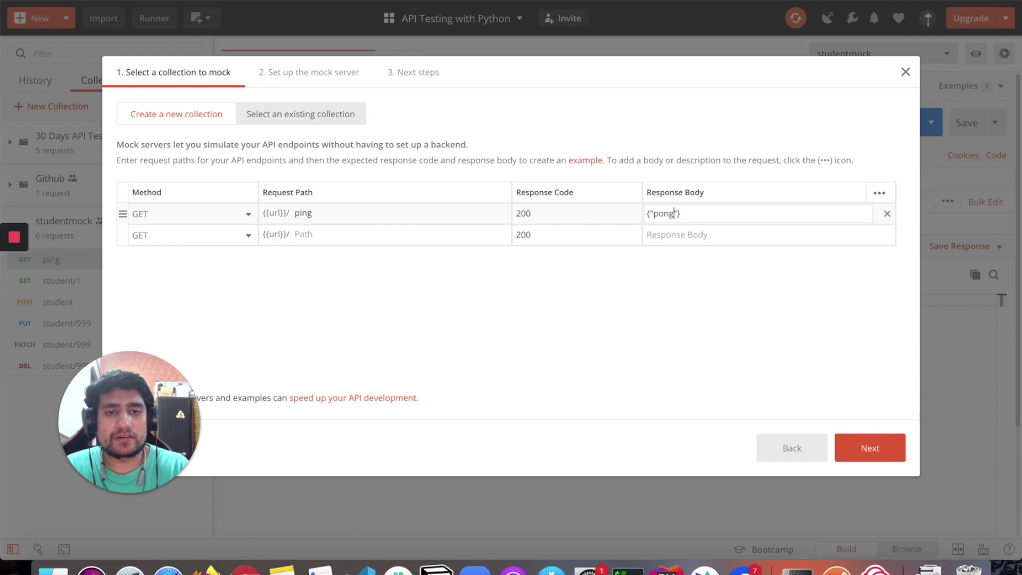
{"action": "type", "text": "status: \""}
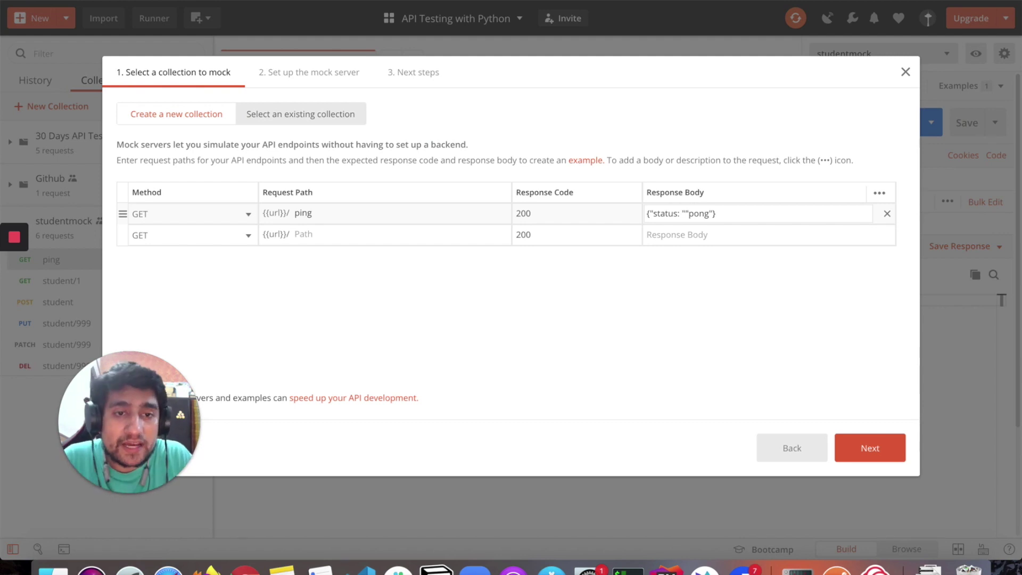
Step: Name the mock server studentnames, create it with its URL saved as an environment variable, and close the setup
{"action": "left_click", "coordinate": [872, 459]}
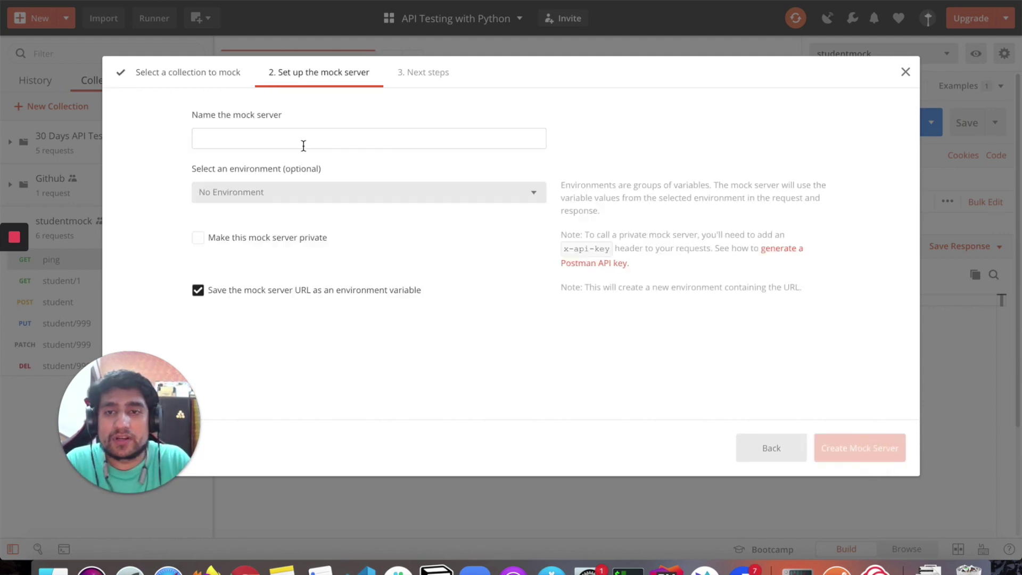
{"action": "type", "text": "names"}
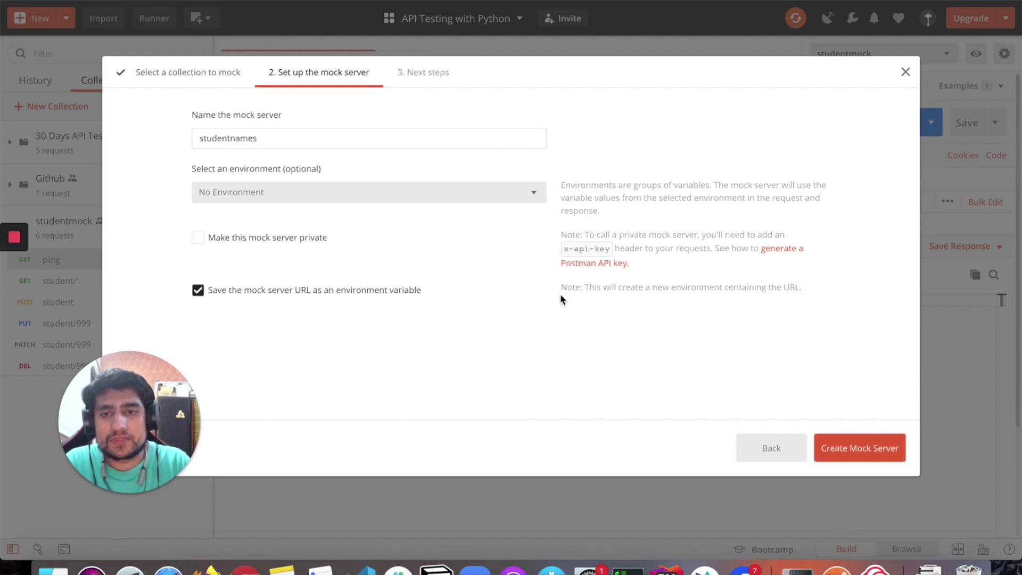
{"action": "left_click", "coordinate": [843, 444]}
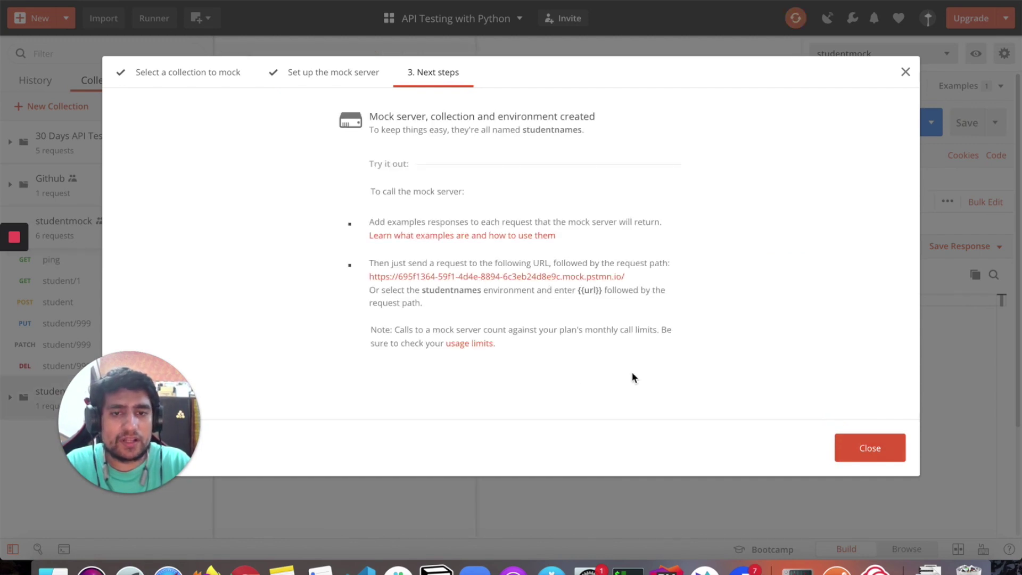
{"action": "key", "text": "Escape"}
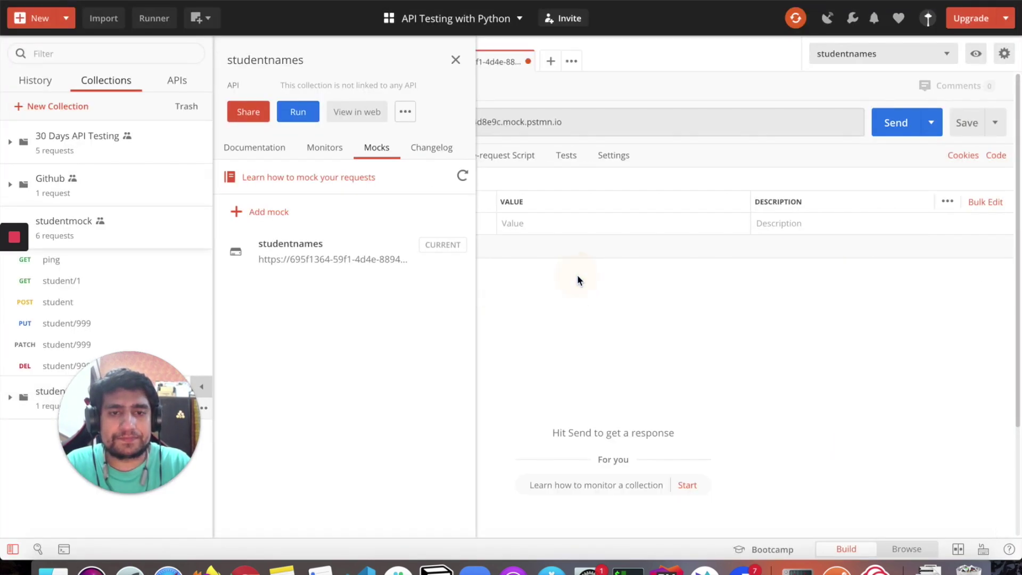
Step: Append /ping to the mock server URL, send the GET request, and inspect the returned response body
{"action": "left_click", "coordinate": [591, 121]}
{"action": "type", "text": "/p"}
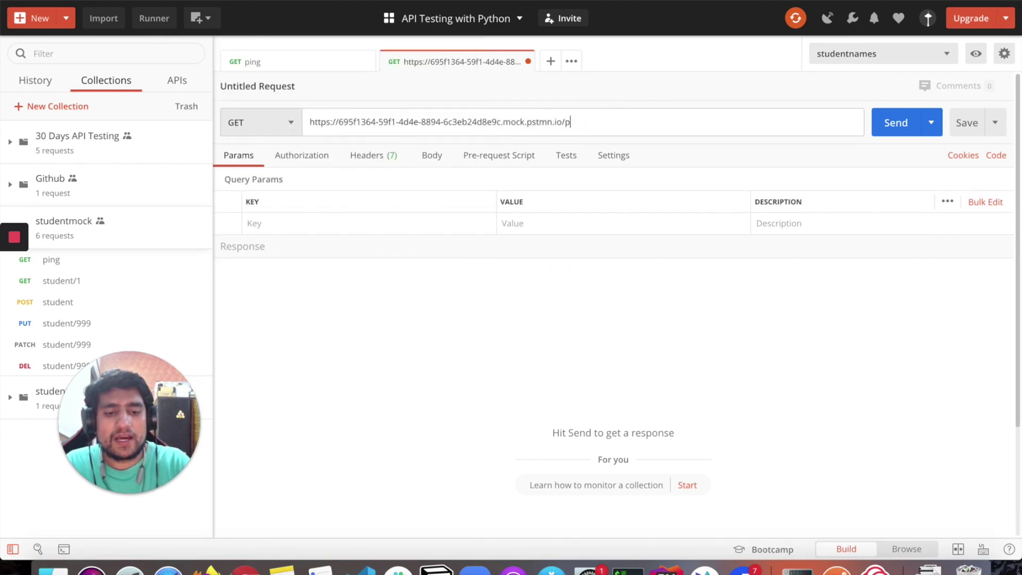
{"action": "type", "text": "ing"}
{"action": "left_click", "coordinate": [894, 127]}
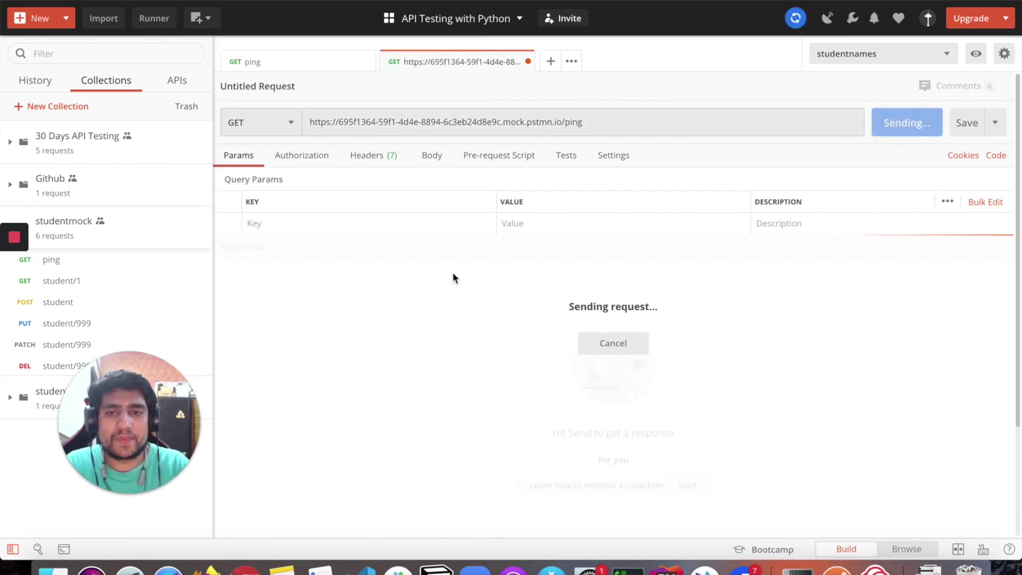
{"action": "double_click", "coordinate": [331, 299]}
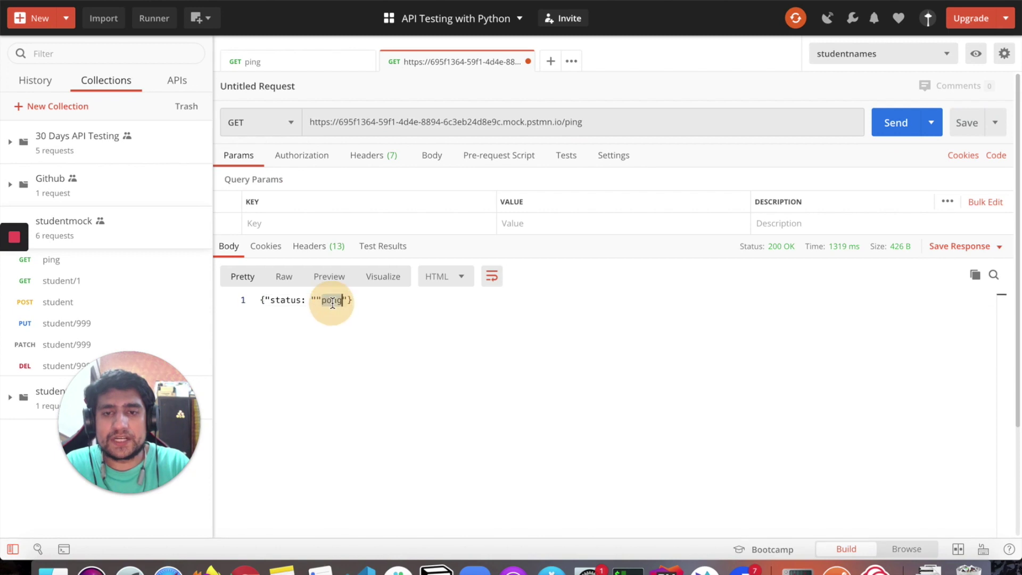
{"action": "left_click", "coordinate": [322, 300]}
{"action": "left_click", "coordinate": [316, 299]}
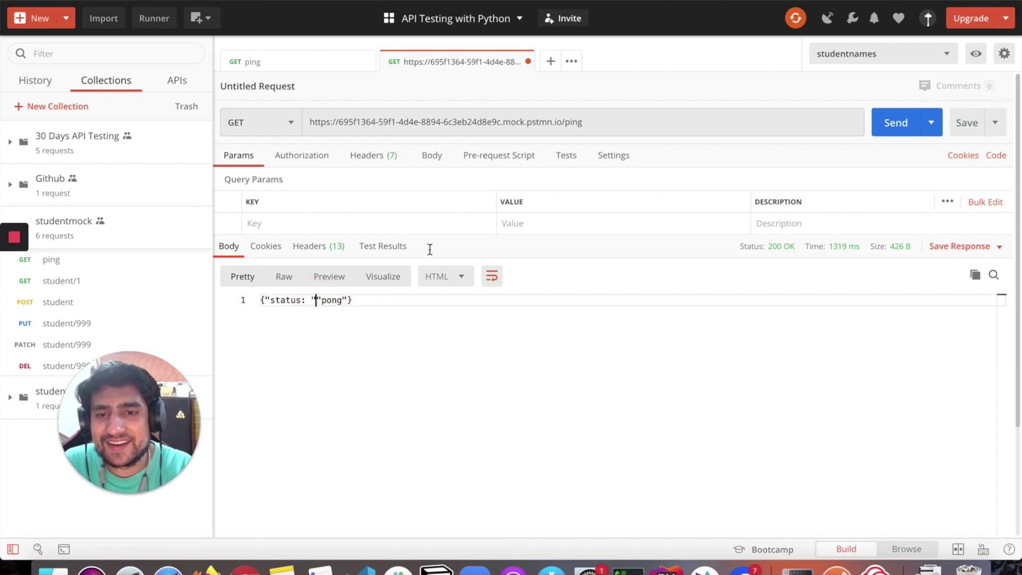
Step: Open the ping request and the student/1 request of the studentmock collection for viewing
{"action": "left_click_drag", "start_coordinate": [135, 410], "coordinate": [858, 382]}
{"action": "left_click", "coordinate": [98, 258]}
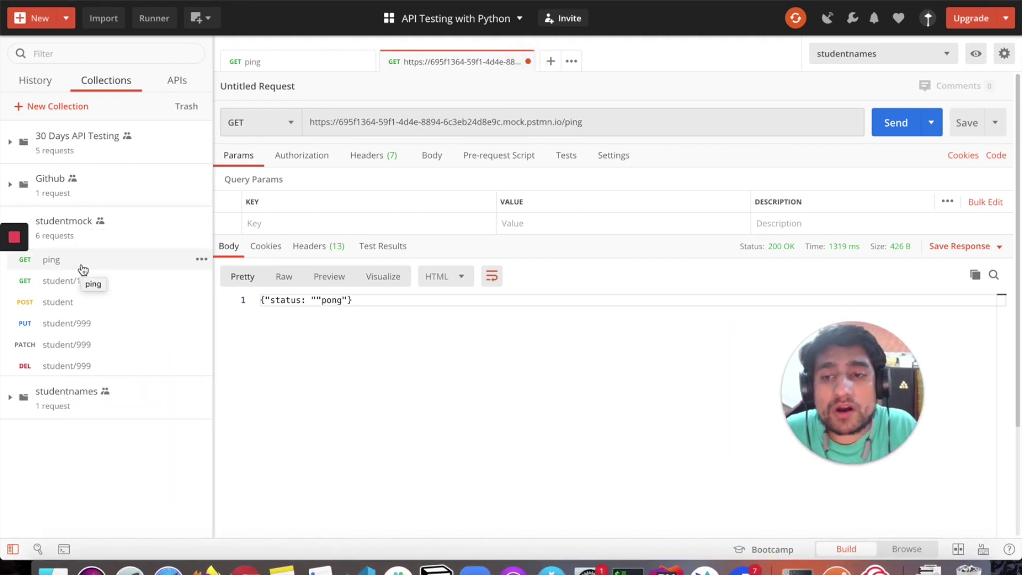
{"action": "left_click", "coordinate": [57, 264]}
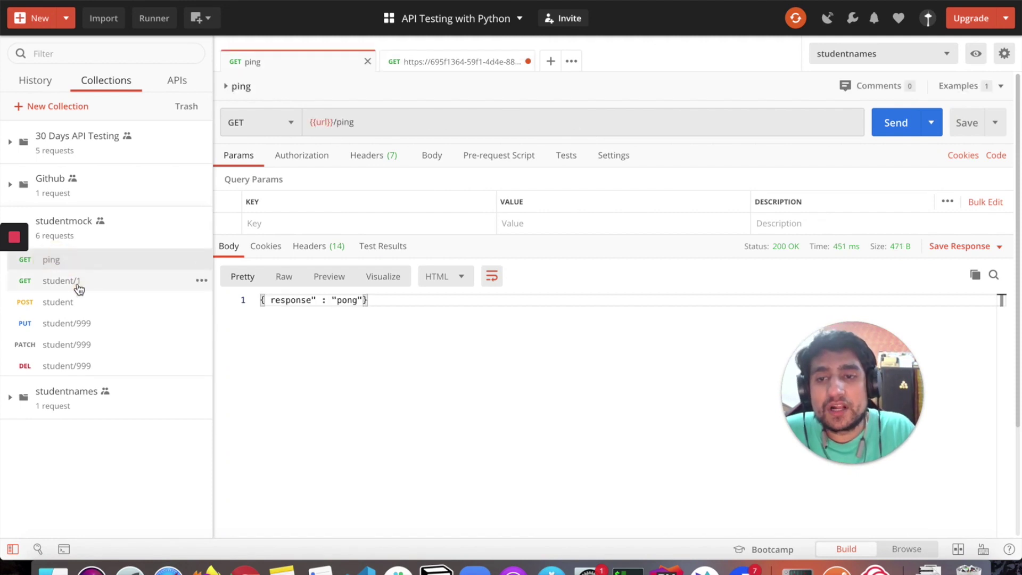
{"action": "left_click", "coordinate": [75, 287]}
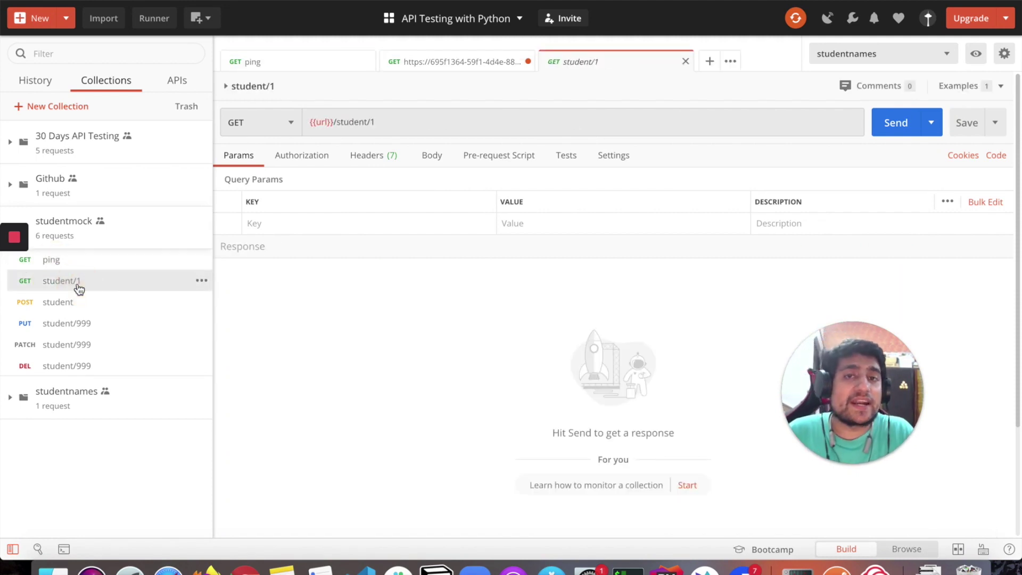
Step: Send the student/1 request, switch the active environment to studentmock, and check the value behind the url variable
{"action": "left_click", "coordinate": [904, 125]}
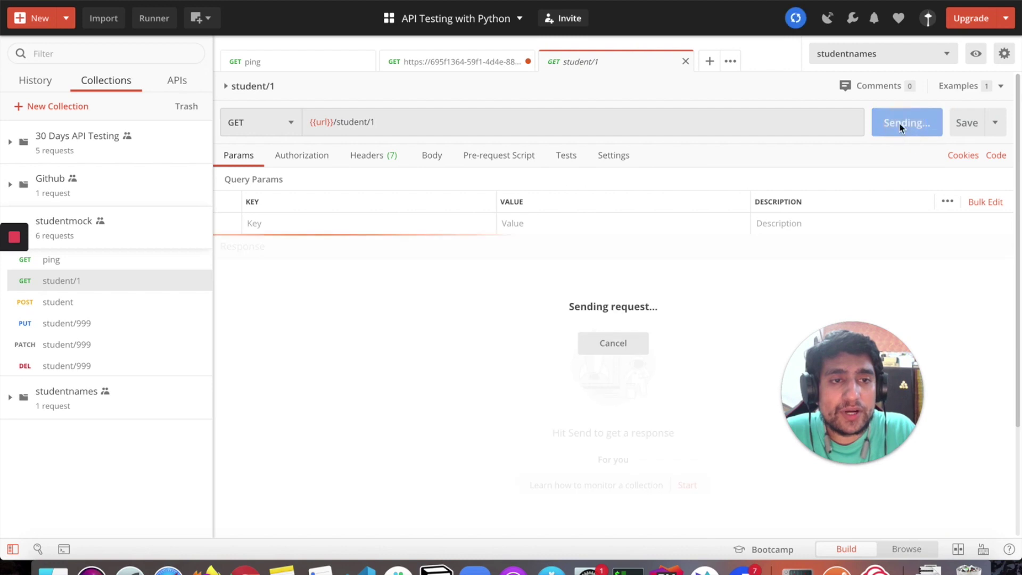
{"action": "left_click", "coordinate": [855, 59]}
{"action": "left_click", "coordinate": [842, 110]}
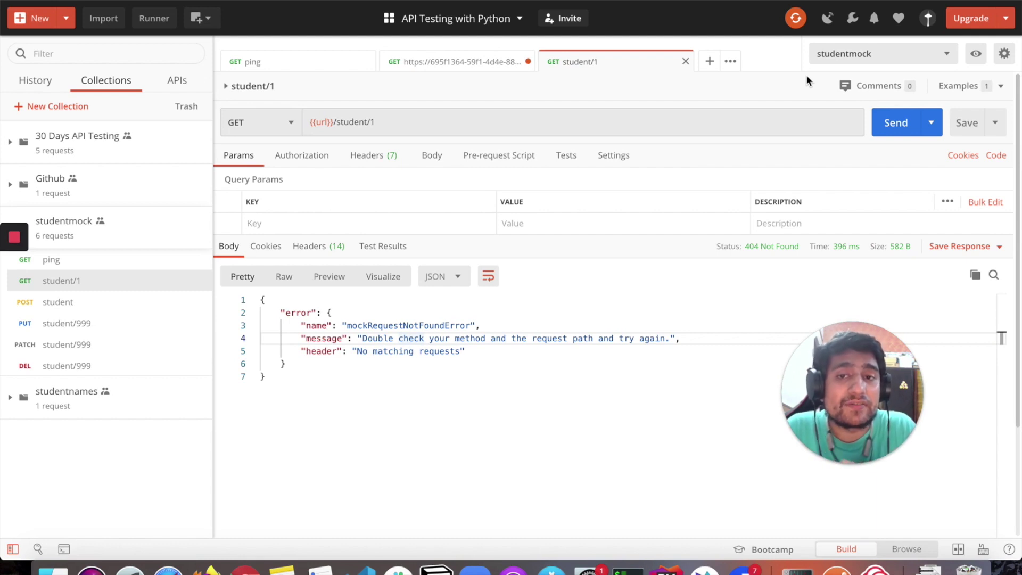
{"action": "mouse_move", "coordinate": [328, 120]}
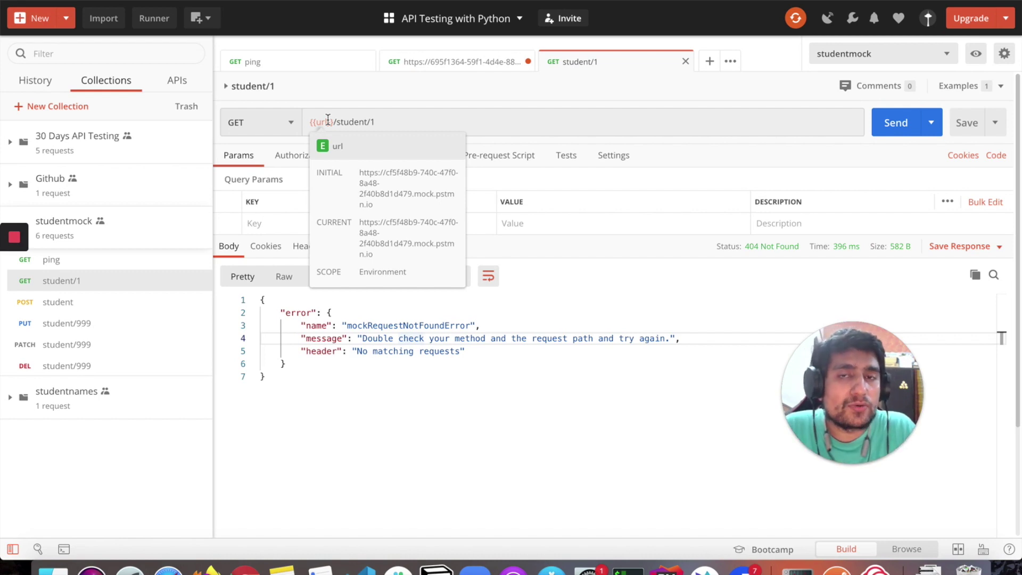
{"action": "left_click", "coordinate": [491, 116]}
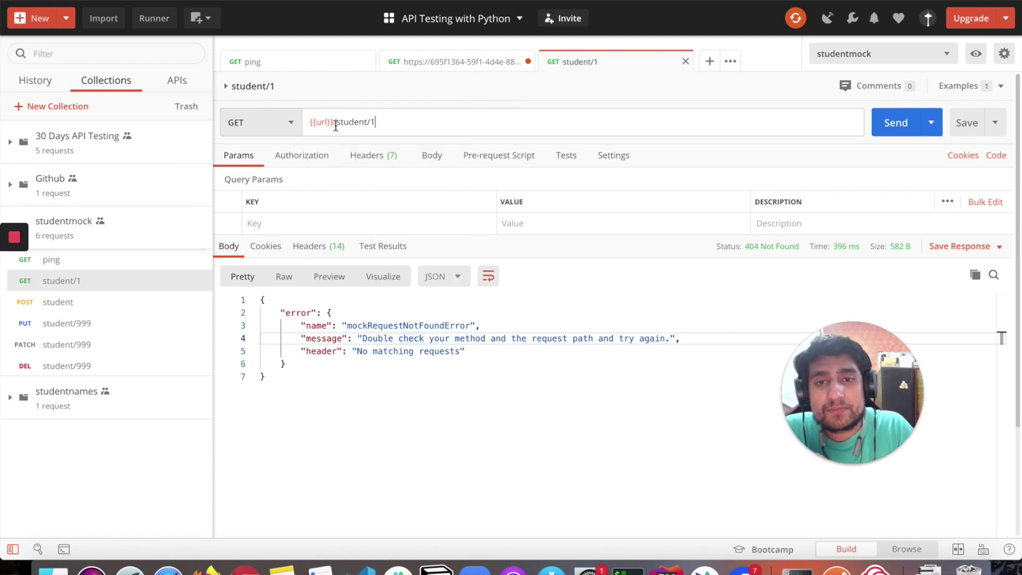
Step: Resend the student/1 GET request and examine the fields of the returned response body
{"action": "left_click", "coordinate": [875, 130]}
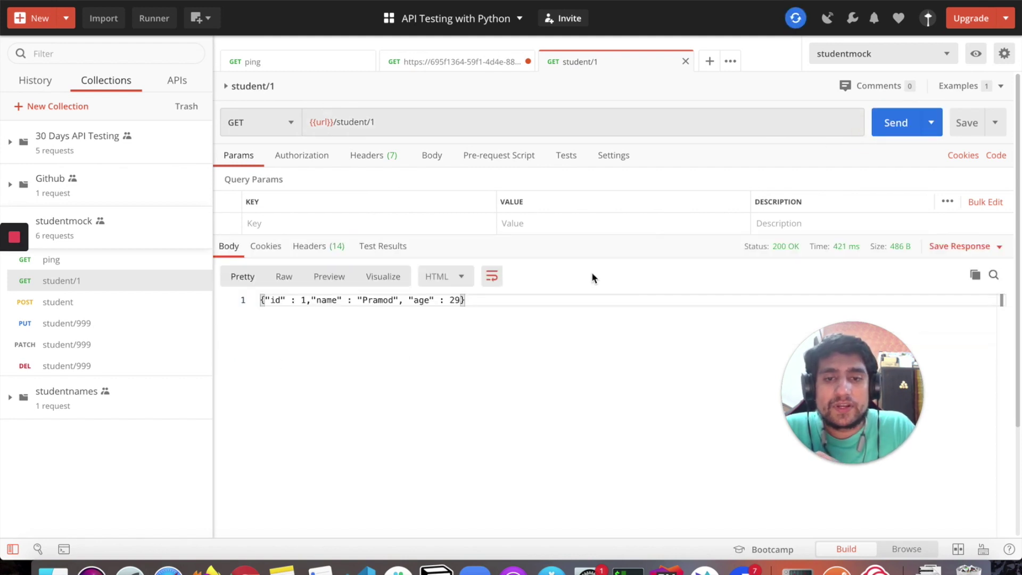
{"action": "left_click", "coordinate": [341, 301]}
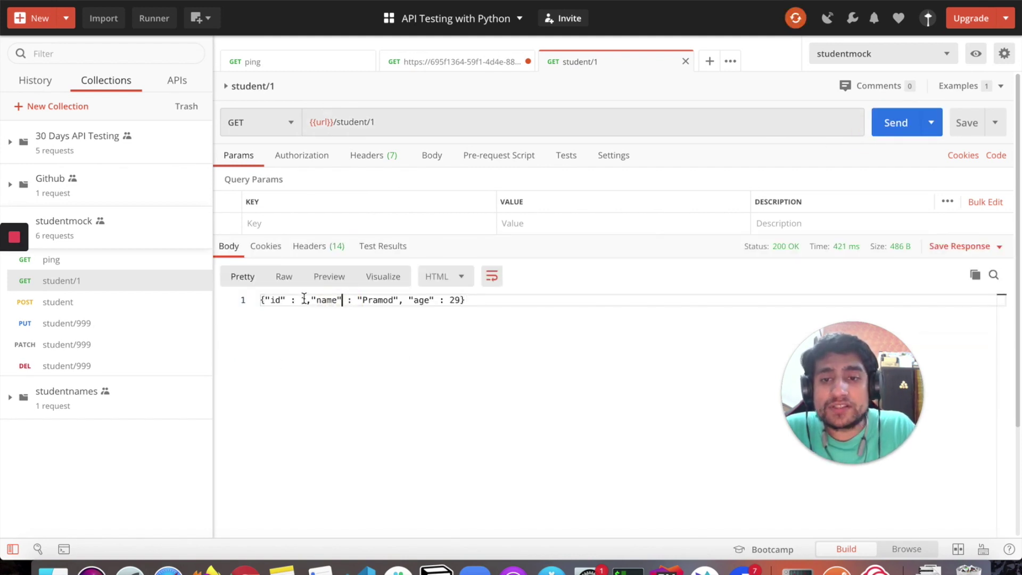
{"action": "left_click", "coordinate": [297, 300]}
{"action": "left_click", "coordinate": [300, 300]}
{"action": "left_click", "coordinate": [372, 301]}
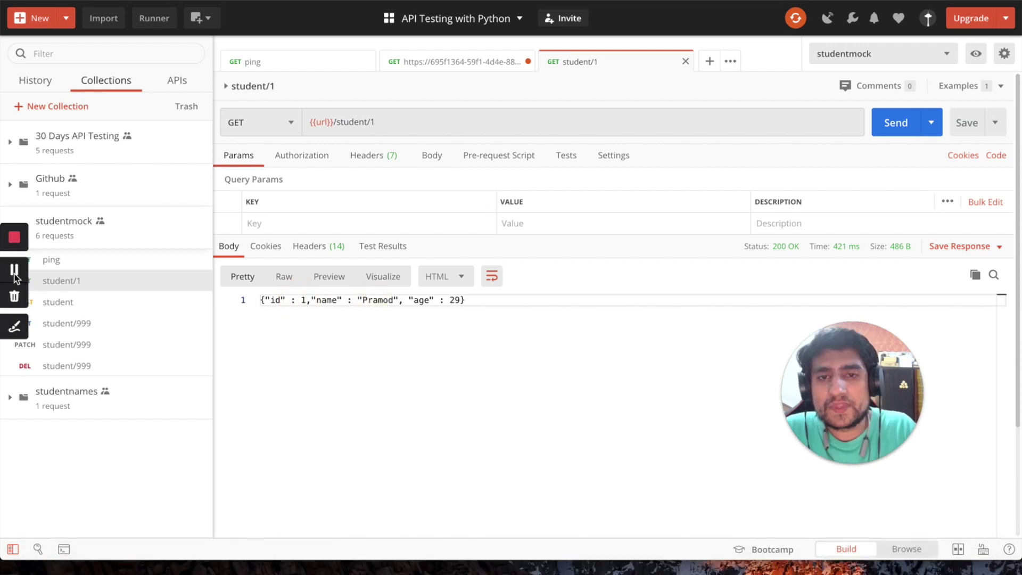
{"action": "left_click", "coordinate": [294, 307]}
Step: Send the POST student request and the DELETE student/999 request of the studentmock collection
{"action": "left_click", "coordinate": [107, 302]}
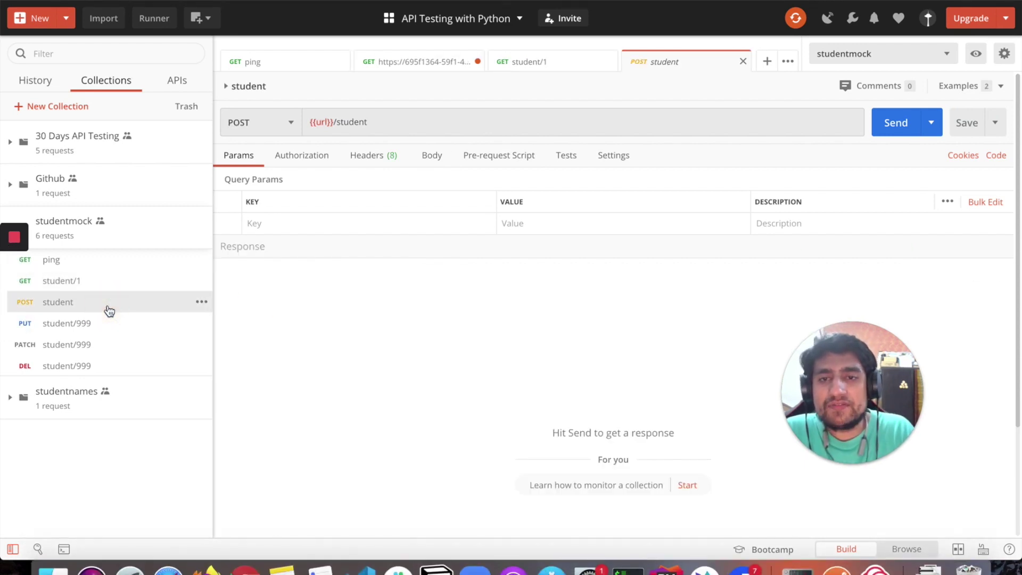
{"action": "left_click", "coordinate": [893, 133]}
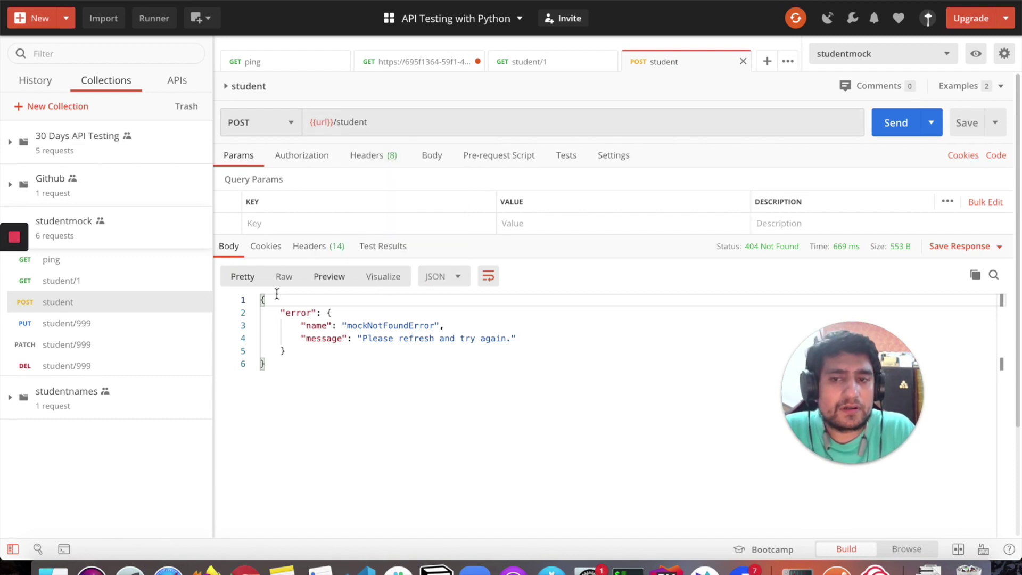
{"action": "left_click", "coordinate": [68, 323]}
{"action": "left_click", "coordinate": [72, 344]}
{"action": "left_click", "coordinate": [76, 365]}
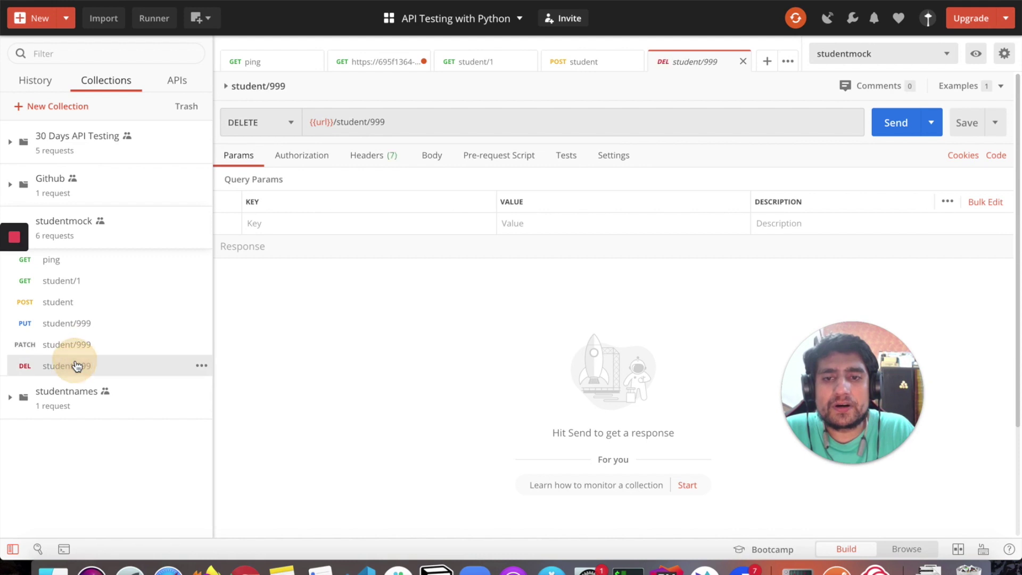
{"action": "left_click", "coordinate": [892, 121]}
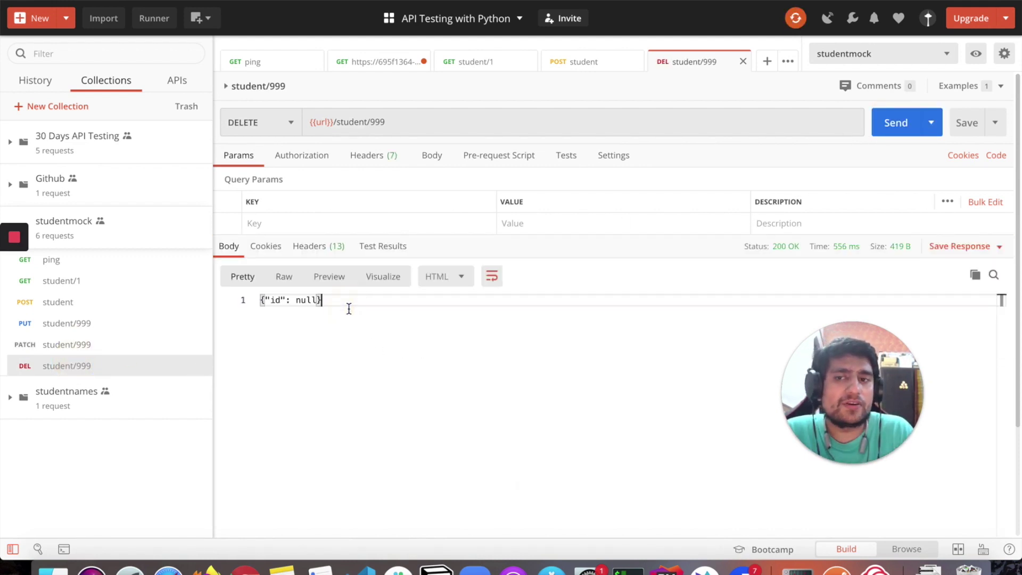
Step: Send the PATCH and PUT student/999 requests of the studentmock collection and inspect their response bodies
{"action": "left_click", "coordinate": [109, 344]}
{"action": "left_click", "coordinate": [898, 120]}
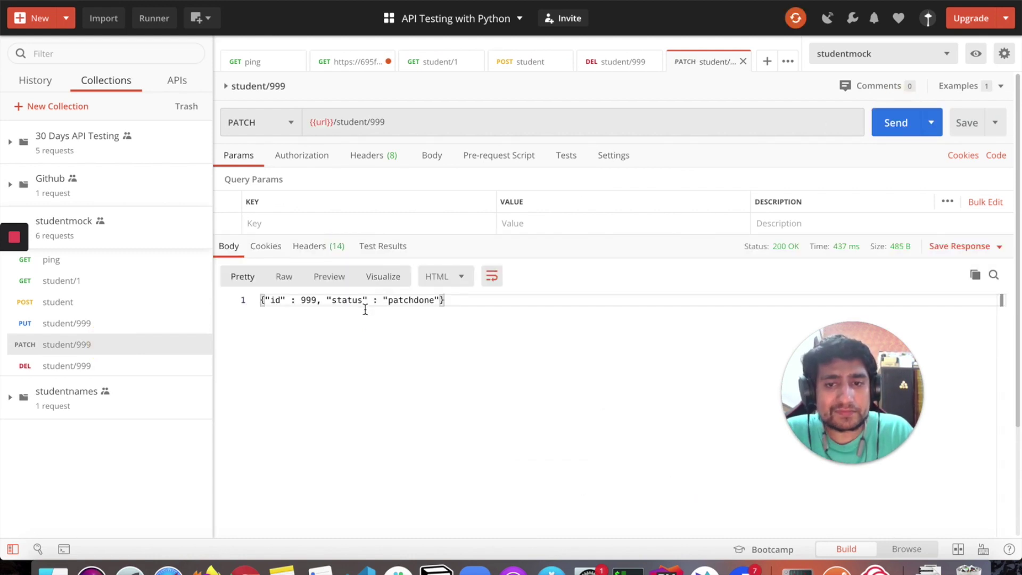
{"action": "left_click", "coordinate": [121, 323]}
{"action": "left_click", "coordinate": [894, 140]}
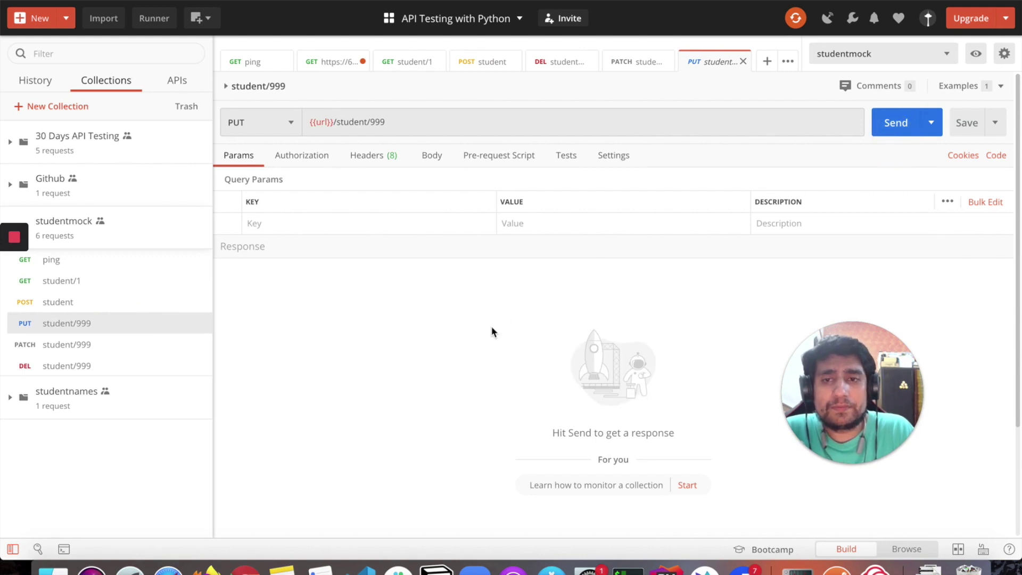
{"action": "left_click", "coordinate": [420, 303]}
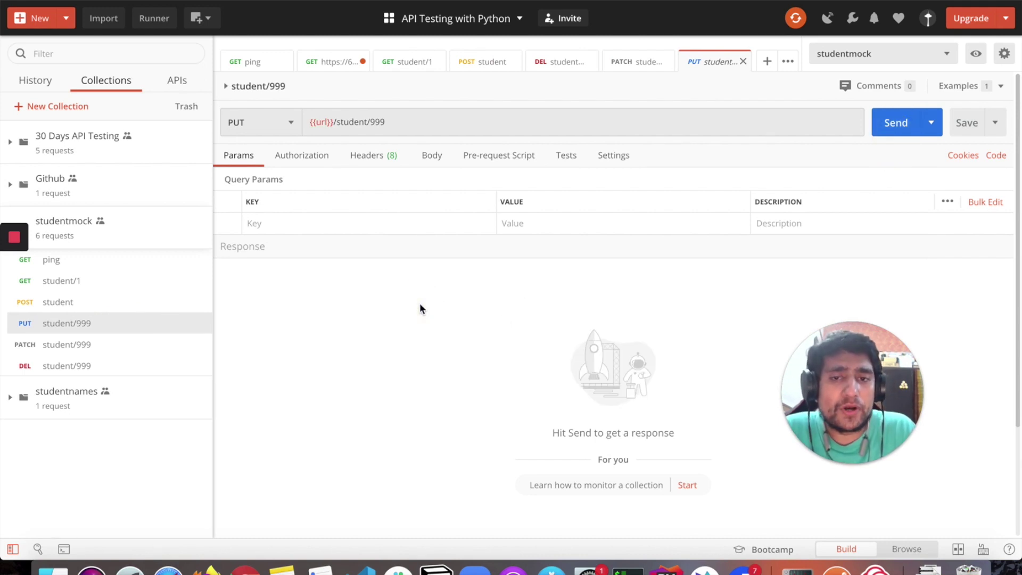
{"action": "left_click", "coordinate": [879, 123]}
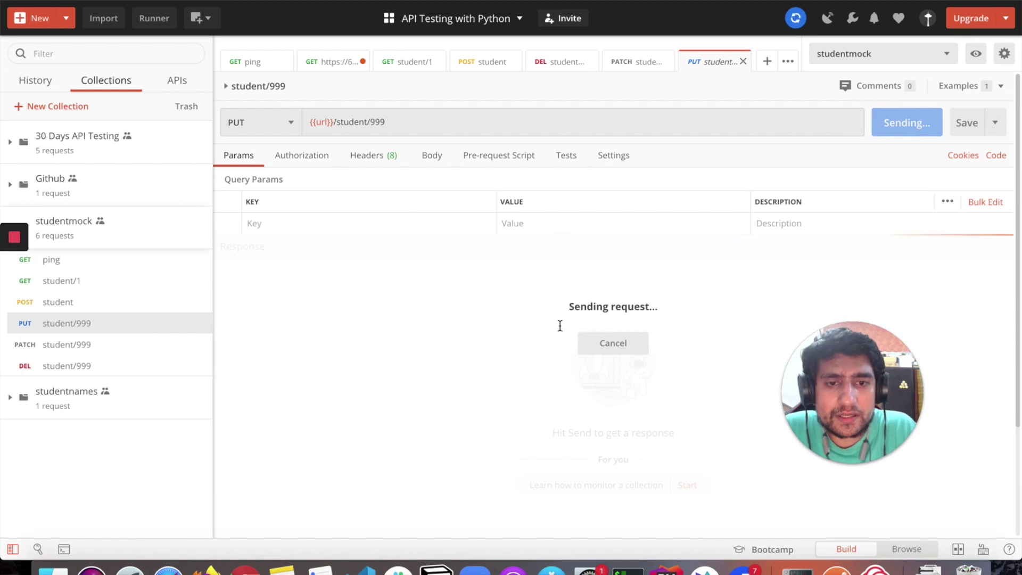
{"action": "left_click", "coordinate": [500, 320]}
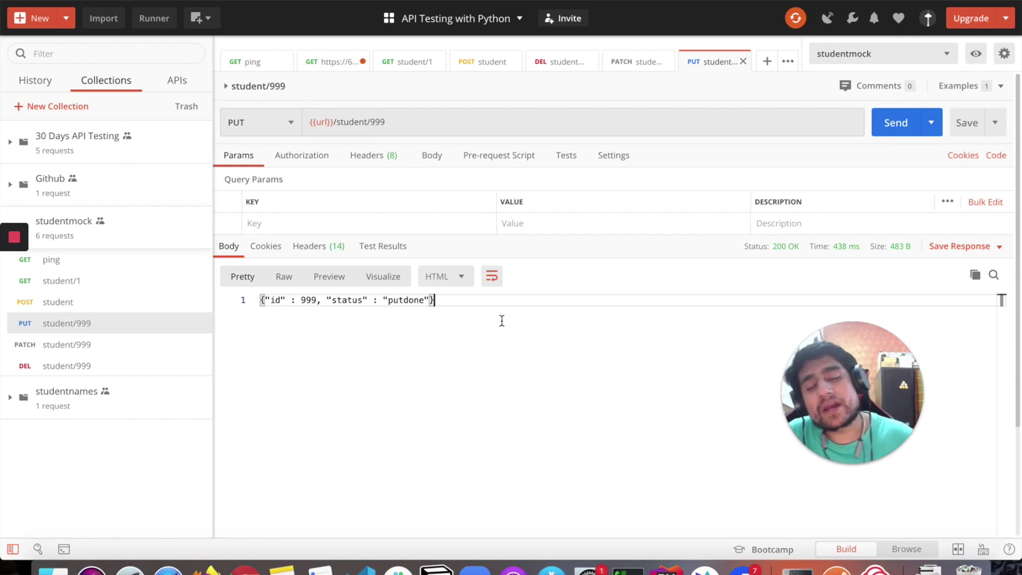
{"action": "triple_click", "coordinate": [343, 303]}
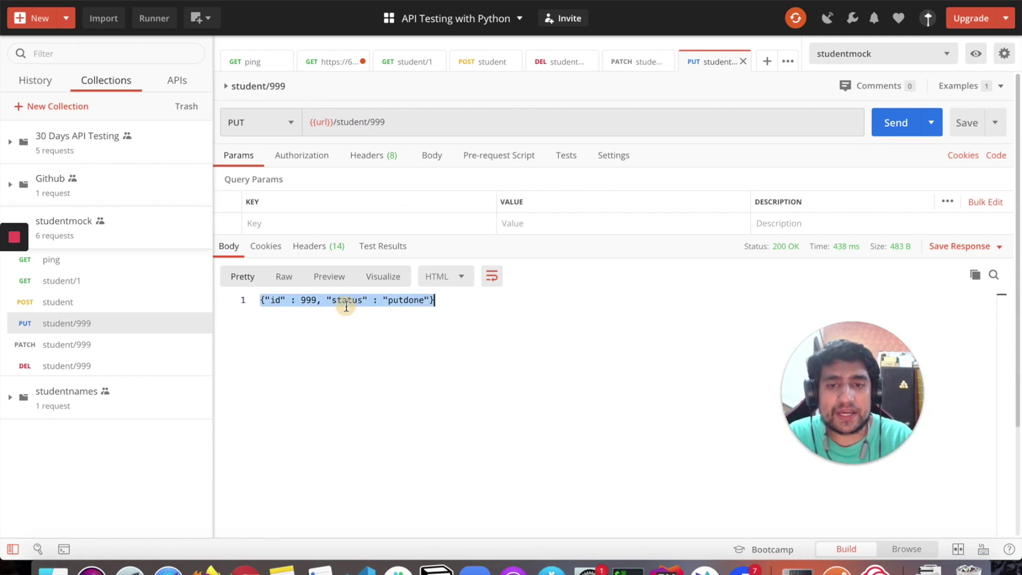
Step: Add a JSON value check test to the PUT student/999 request that expects jsonData.id to equal 999
{"action": "left_click", "coordinate": [564, 155]}
{"action": "left_click", "coordinate": [418, 220]}
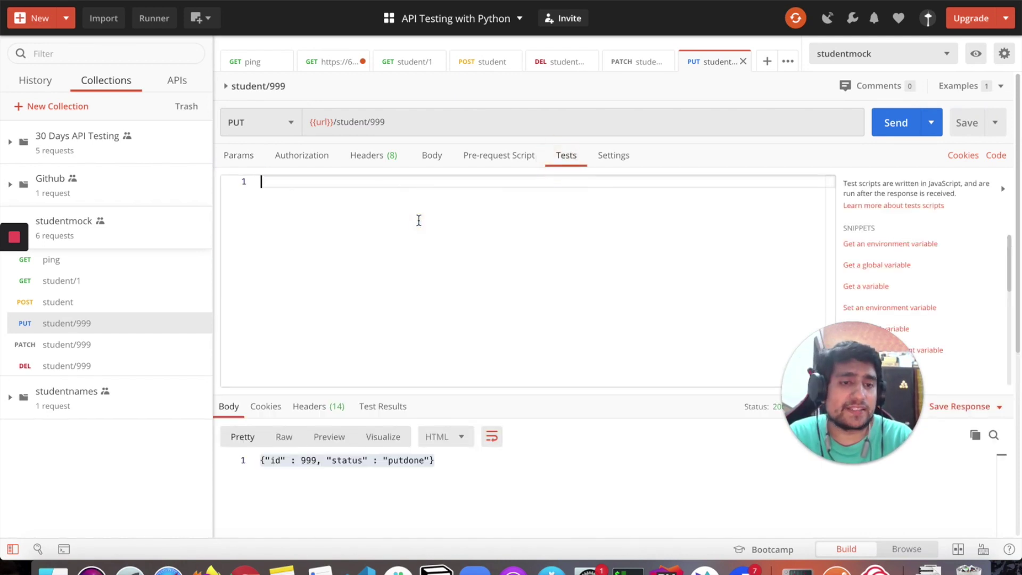
{"action": "scroll", "coordinate": [920, 347], "scroll_direction": "down", "scroll_amount": 5}
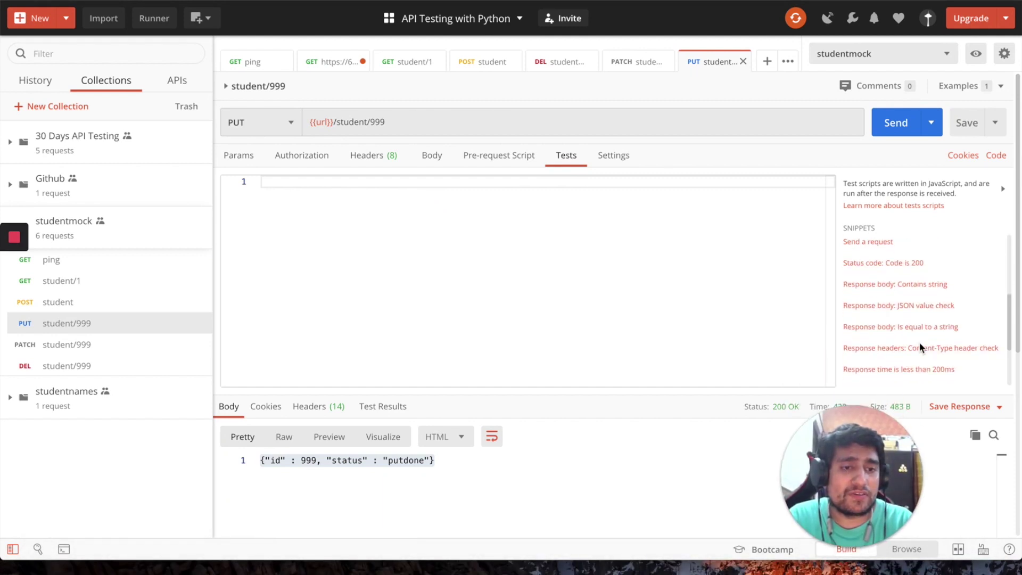
{"action": "left_click", "coordinate": [915, 270]}
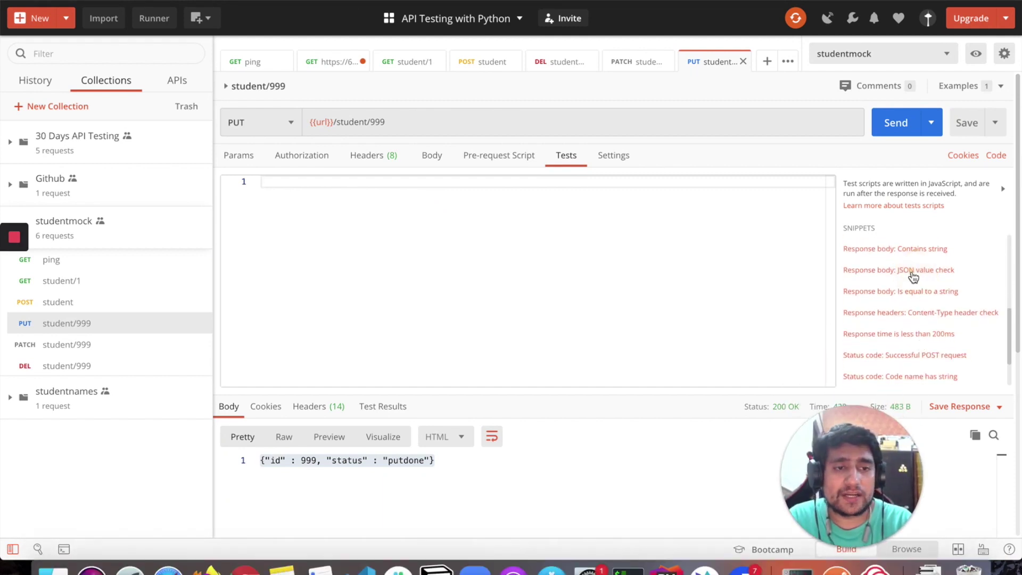
{"action": "double_click", "coordinate": [382, 205]}
{"action": "type", "text": "id"}
{"action": "key", "text": "End"}
{"action": "key", "text": "Left"}
{"action": "key", "text": "Left"}
{"action": "key", "text": "shift+alt+Left"}
{"action": "type", "text": "999"}
{"action": "left_click", "coordinate": [483, 219]}
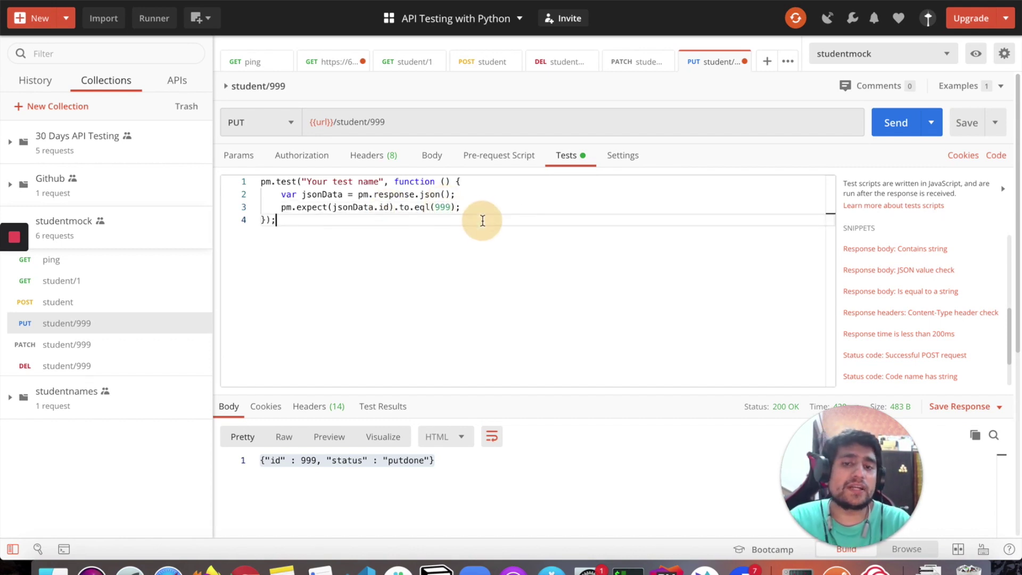
Step: Send the PUT student/999 request with its test script and inspect the test results
{"action": "left_click", "coordinate": [895, 123]}
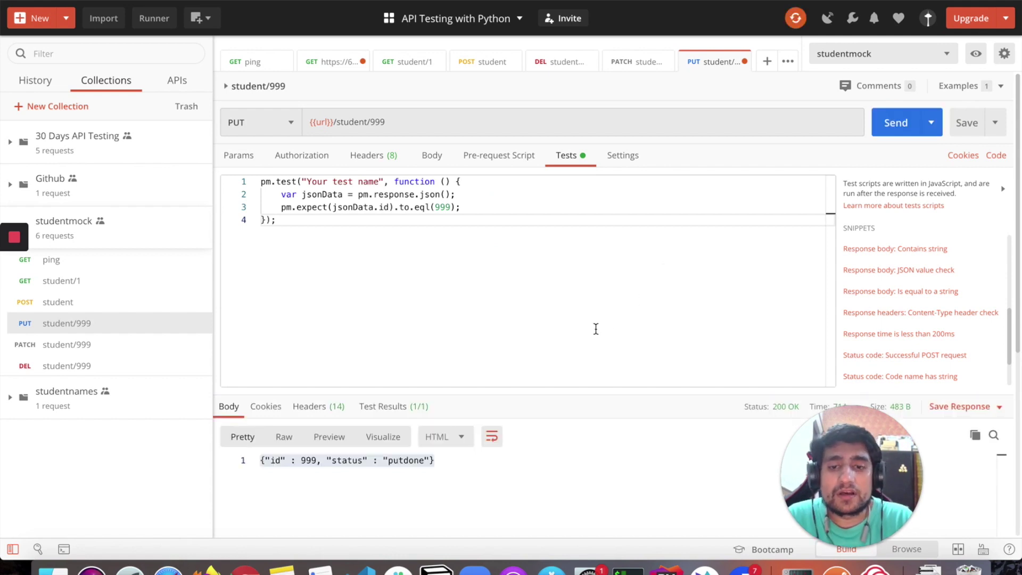
{"action": "left_click", "coordinate": [410, 406]}
{"action": "triple_click", "coordinate": [303, 473]}
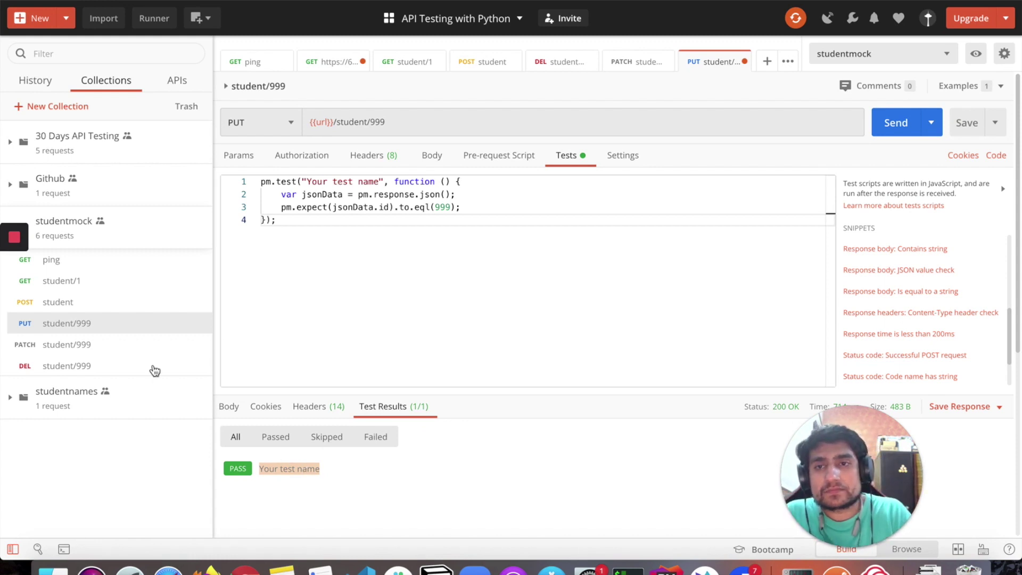
{"action": "left_click", "coordinate": [67, 21]}
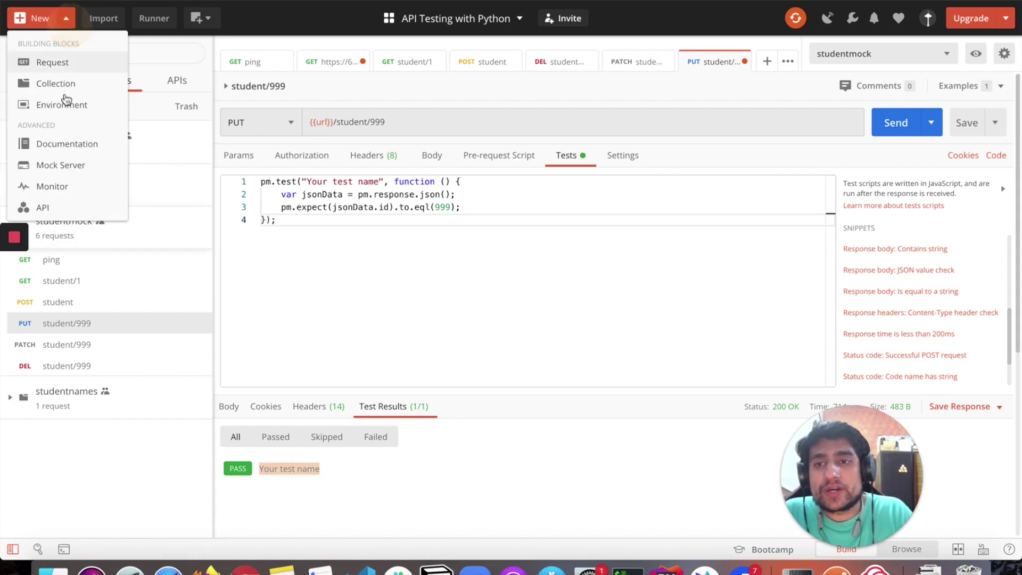
{"action": "mouse_move", "coordinate": [16, 268]}
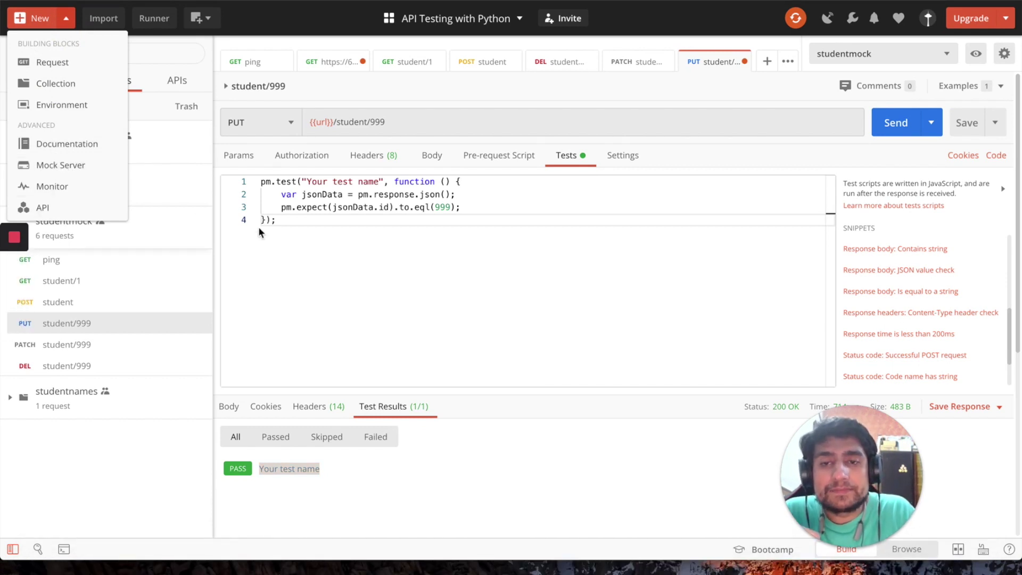
{"action": "left_click", "coordinate": [302, 259]}
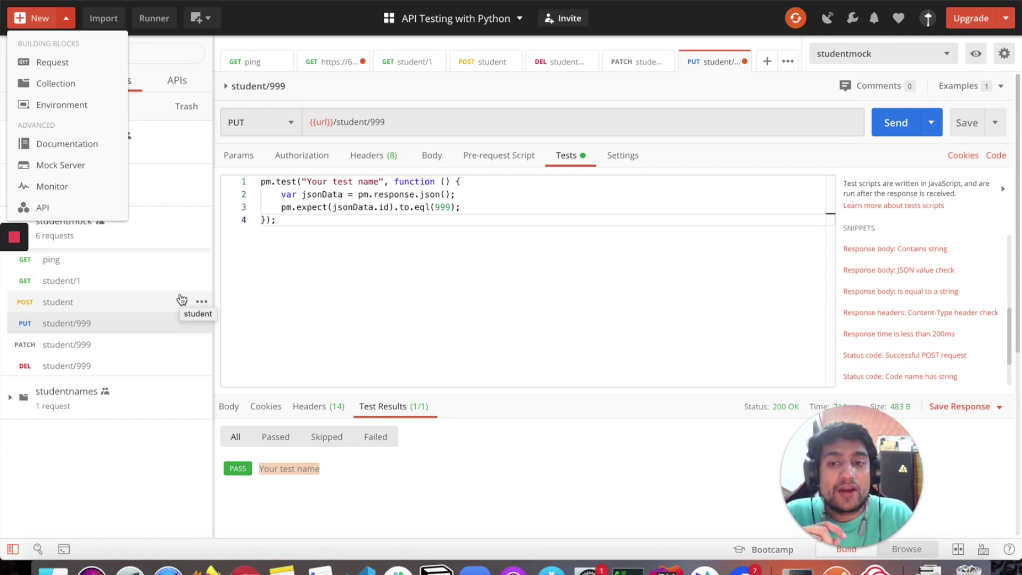
Step: Switch to the mind map and review the Thread resource link and the Mock and Stub notes
{"action": "left_click", "coordinate": [702, 571]}
{"action": "scroll", "coordinate": [378, 296], "scroll_direction": "up", "scroll_amount": 5}
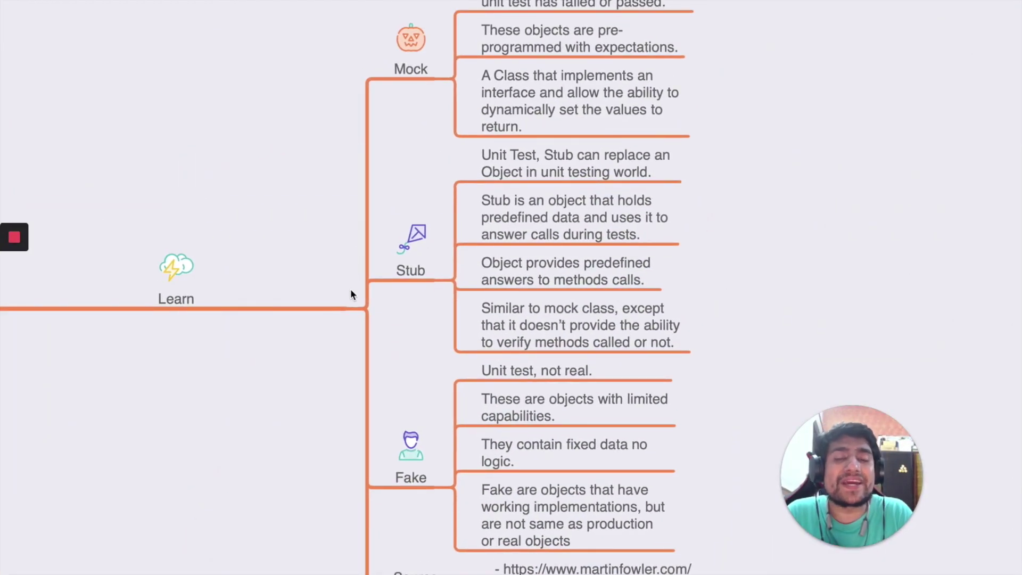
{"action": "scroll", "coordinate": [351, 290], "scroll_direction": "up", "scroll_amount": 6}
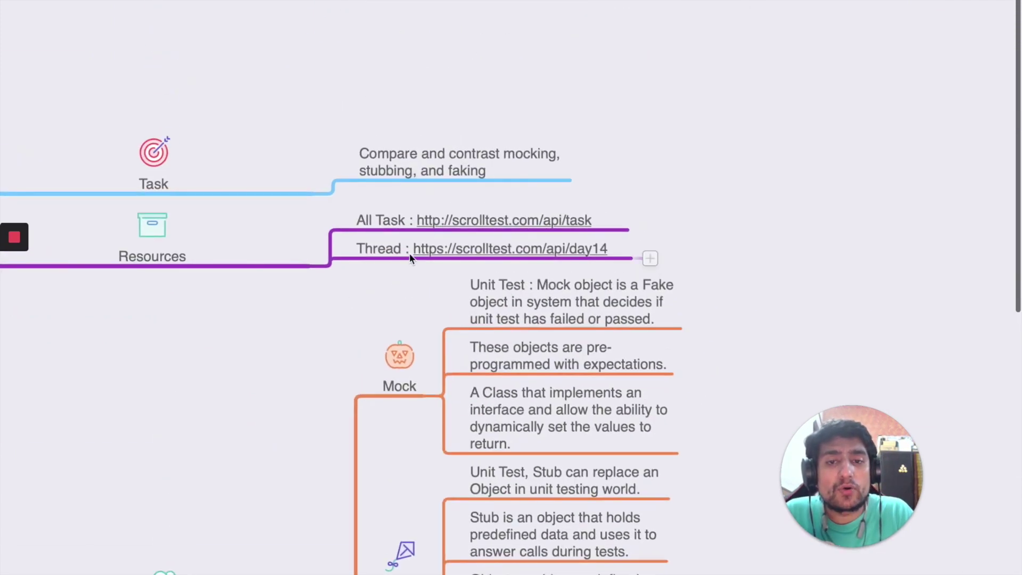
{"action": "left_click", "coordinate": [431, 254]}
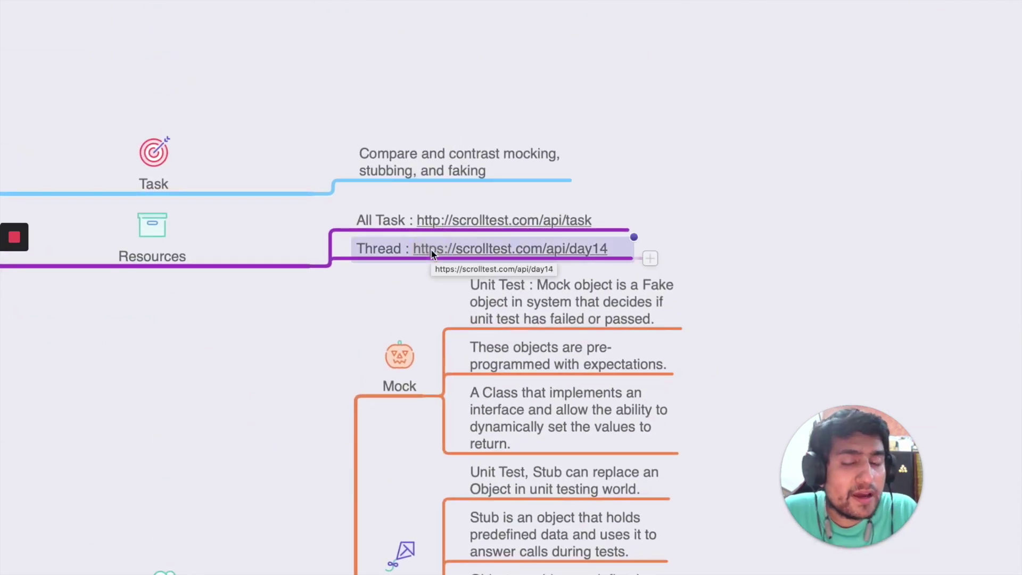
{"action": "scroll", "coordinate": [432, 254], "scroll_direction": "down", "scroll_amount": 3}
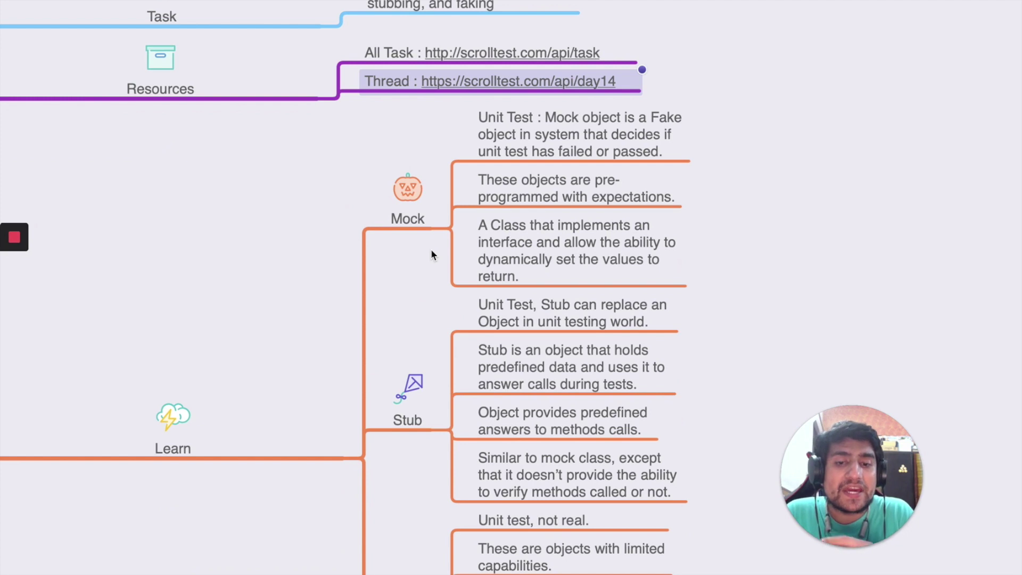
{"action": "scroll", "coordinate": [431, 251], "scroll_direction": "down", "scroll_amount": 1}
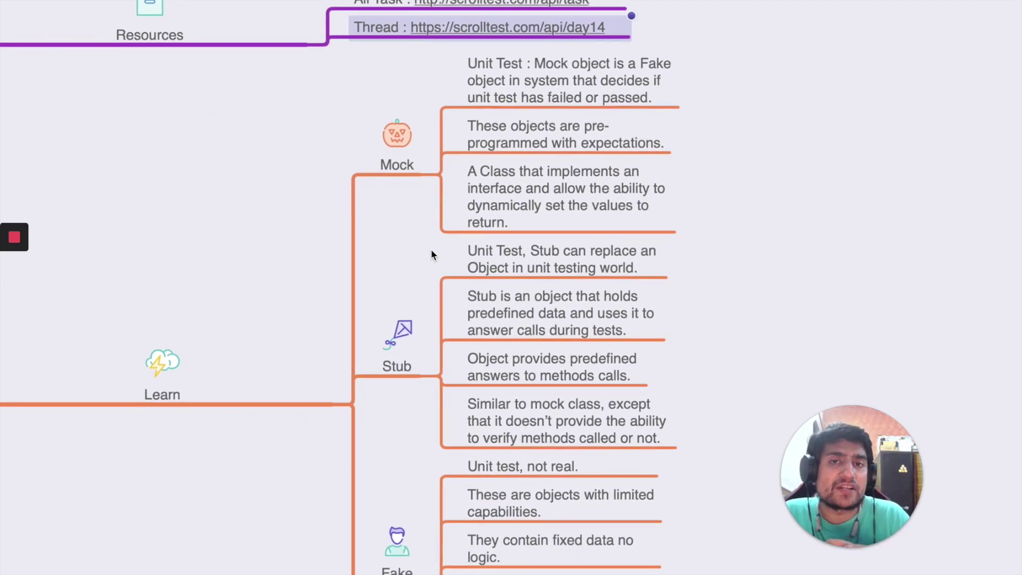